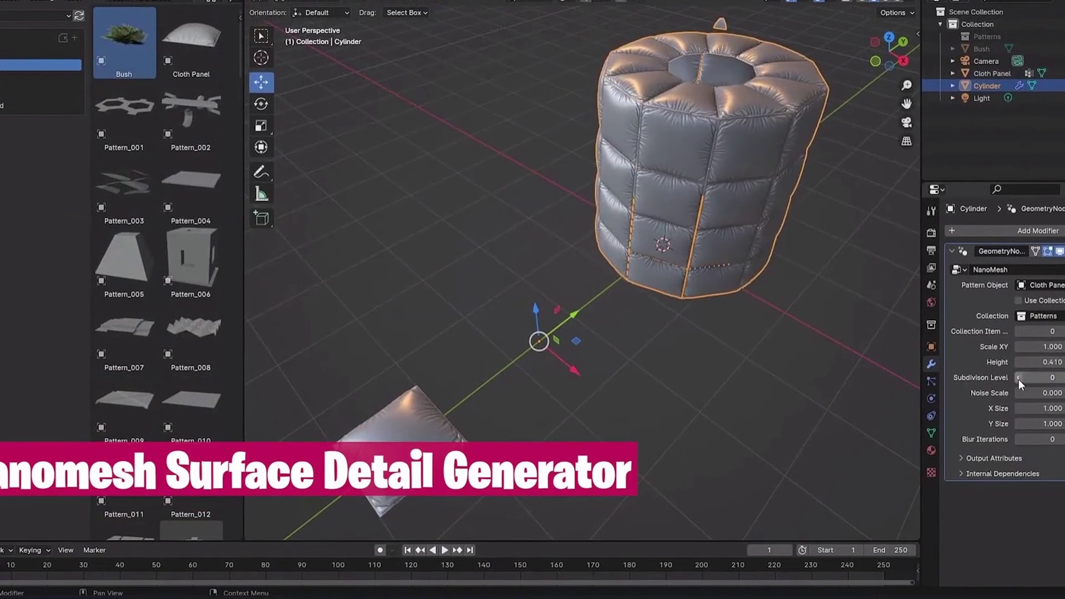
drag(1019, 379, 1037, 379)
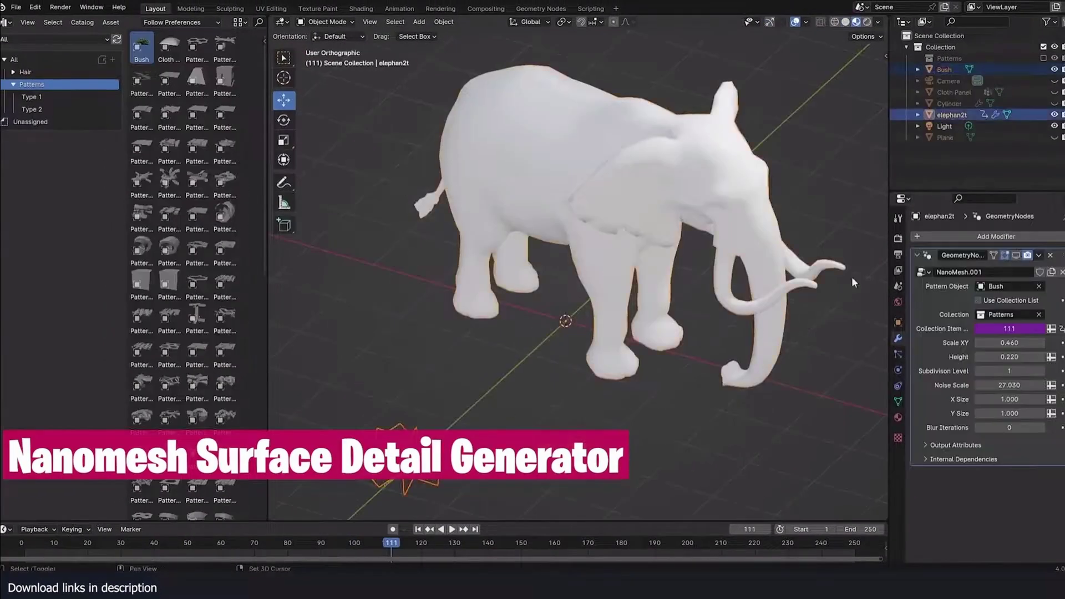
click(1017, 256)
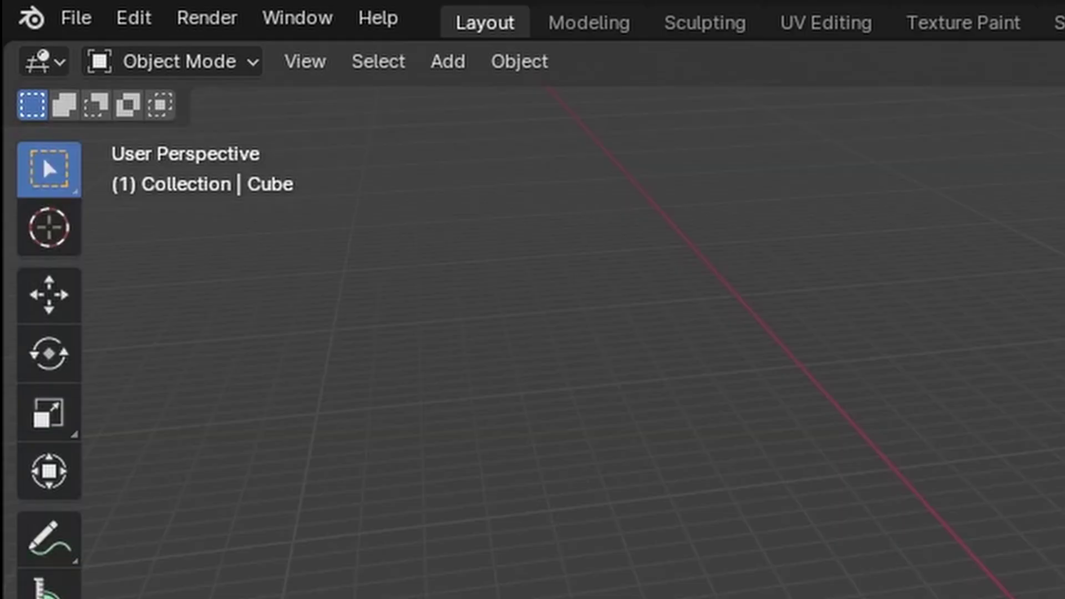
Enable the Add Curve: IvyGen add-on in the add-on preferences
click(134, 18)
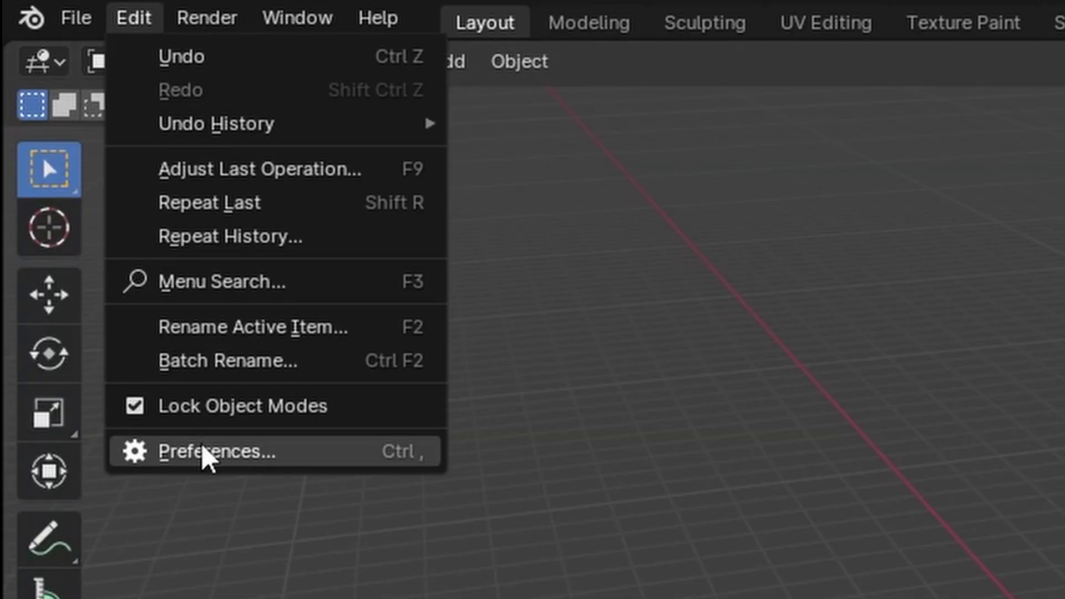
click(204, 456)
click(222, 251)
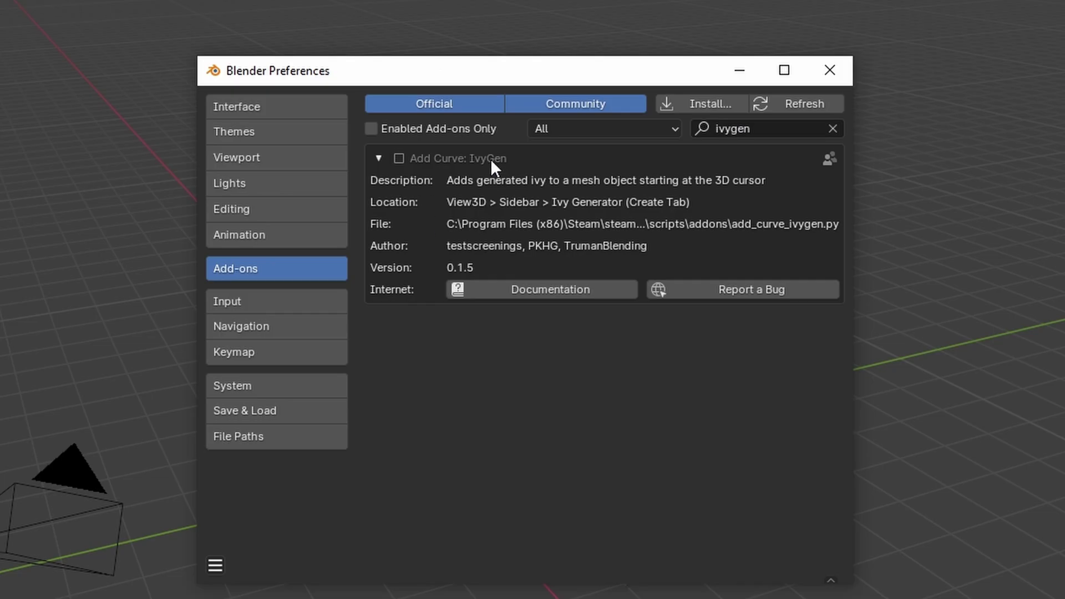
click(399, 158)
click(399, 159)
click(399, 158)
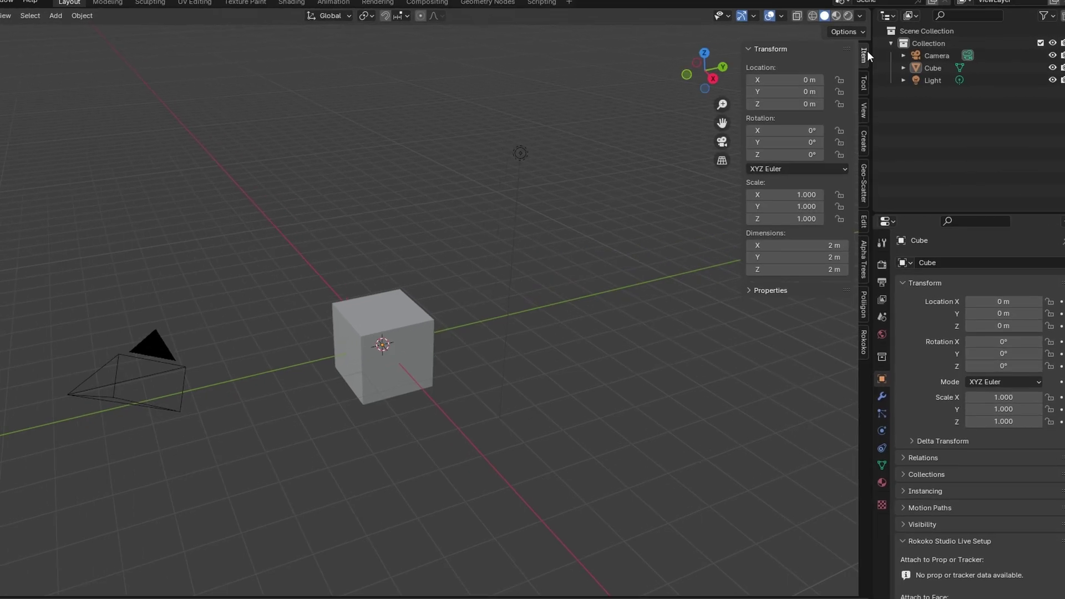
Expand the Ivy Generator settings among the viewport's creation tools and add a new ivy to the mesh
click(864, 142)
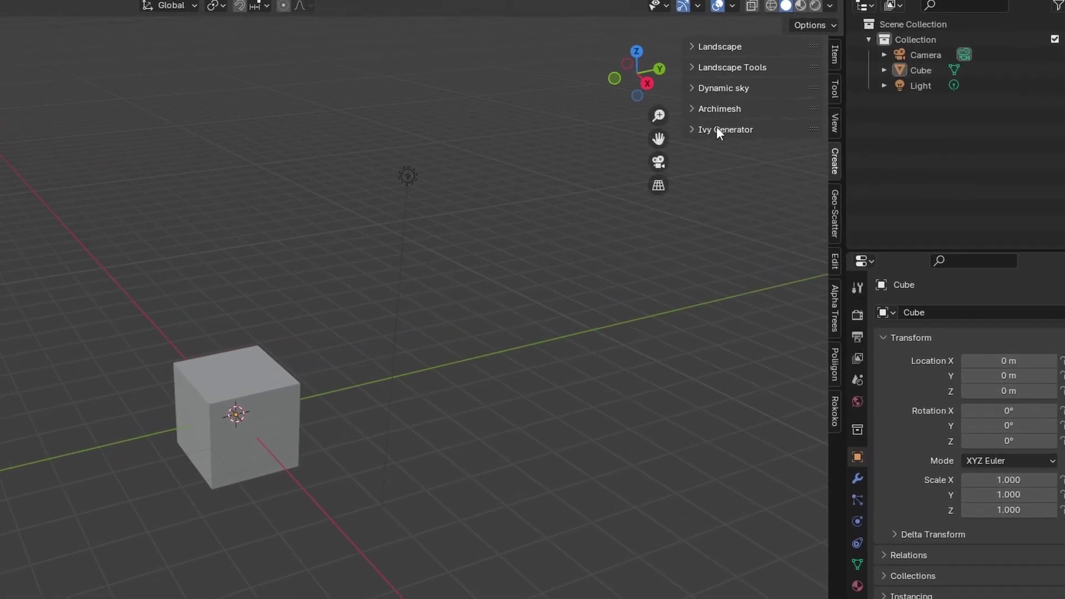
click(722, 130)
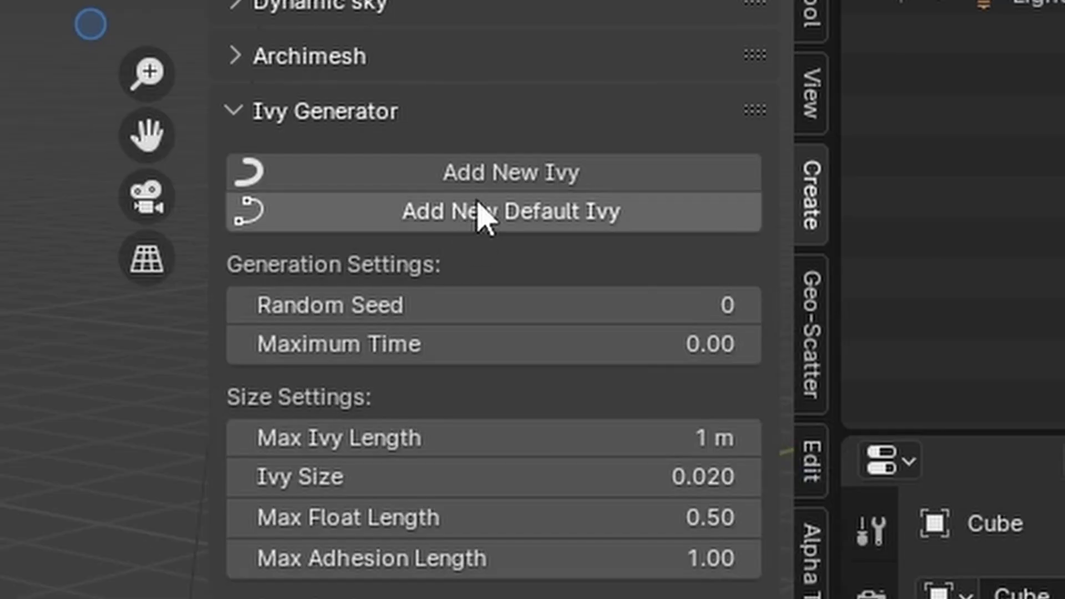
click(514, 172)
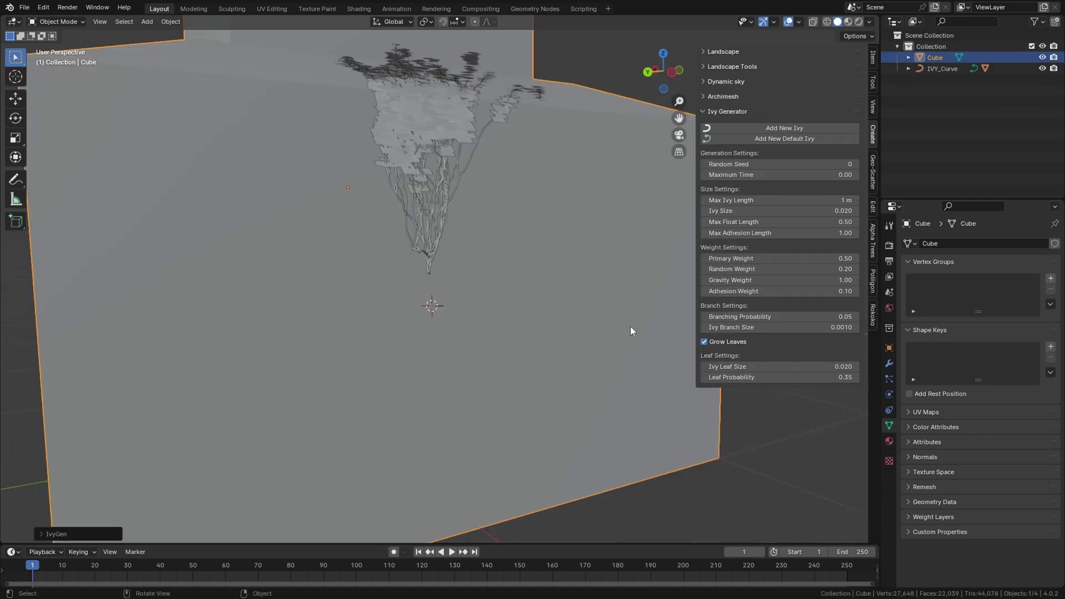
Place the 3D cursor on the large side face of the mesh as the ivy's starting point
middle_drag(631, 331, 523, 297)
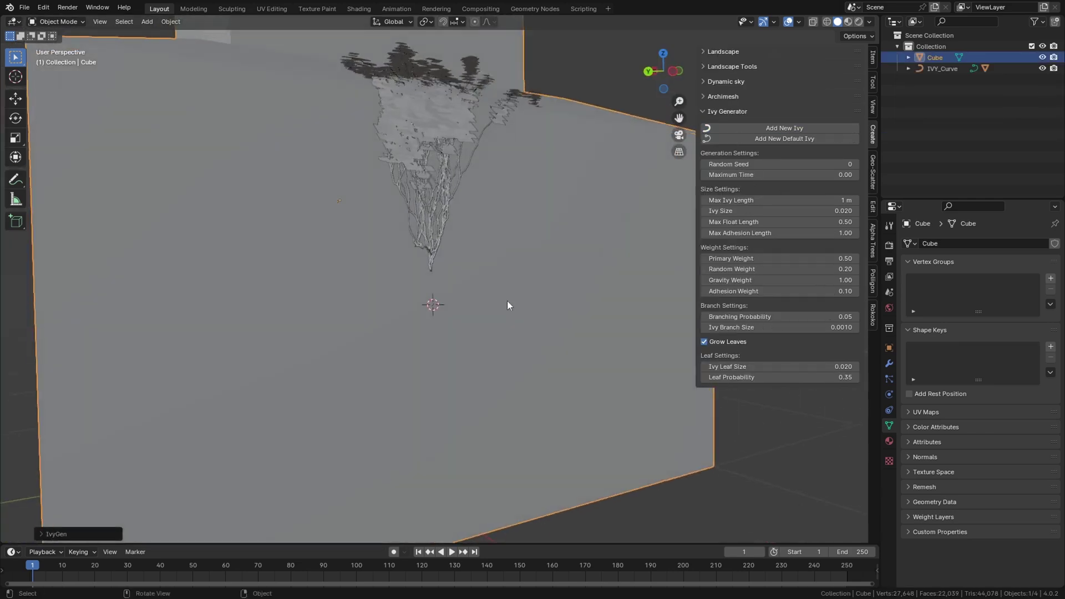
shift+right_click(559, 314)
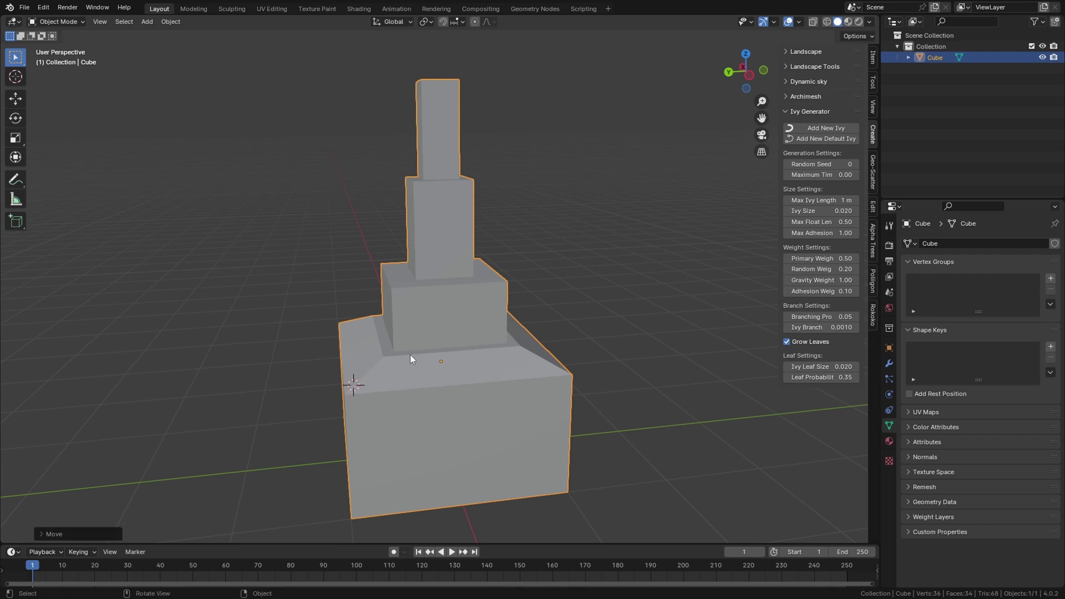
middle_drag(411, 360, 397, 409)
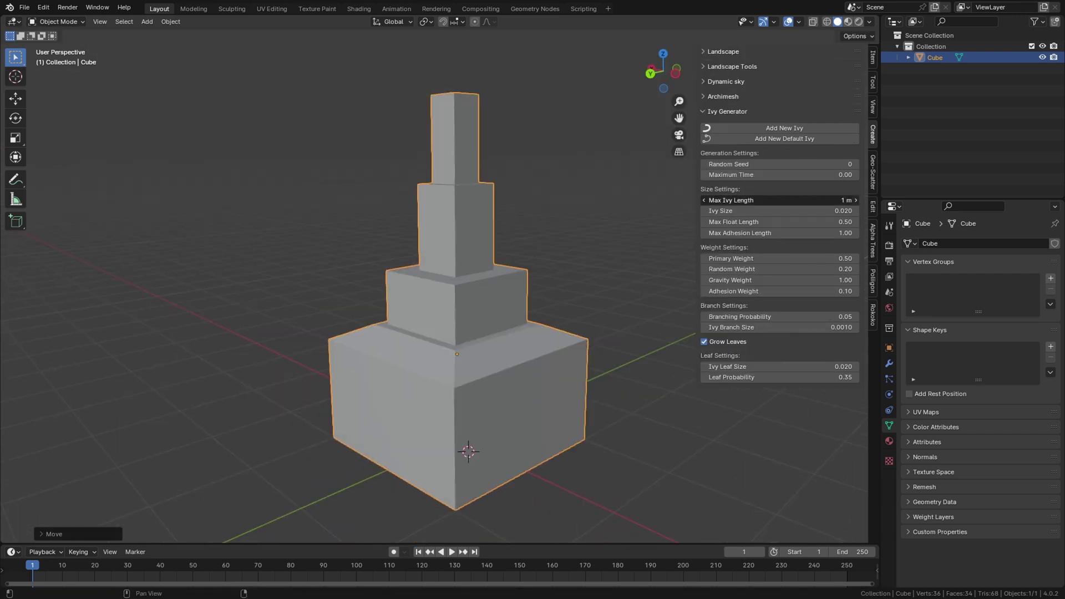
Set Max Ivy Length to 6 m, Ivy Size to 0.056 and Max Float Length to 0.7, and increase the Random Weight
text(6)
key(Tab)
text(0.056)
key(Tab)
text(0.7)
key(Return)
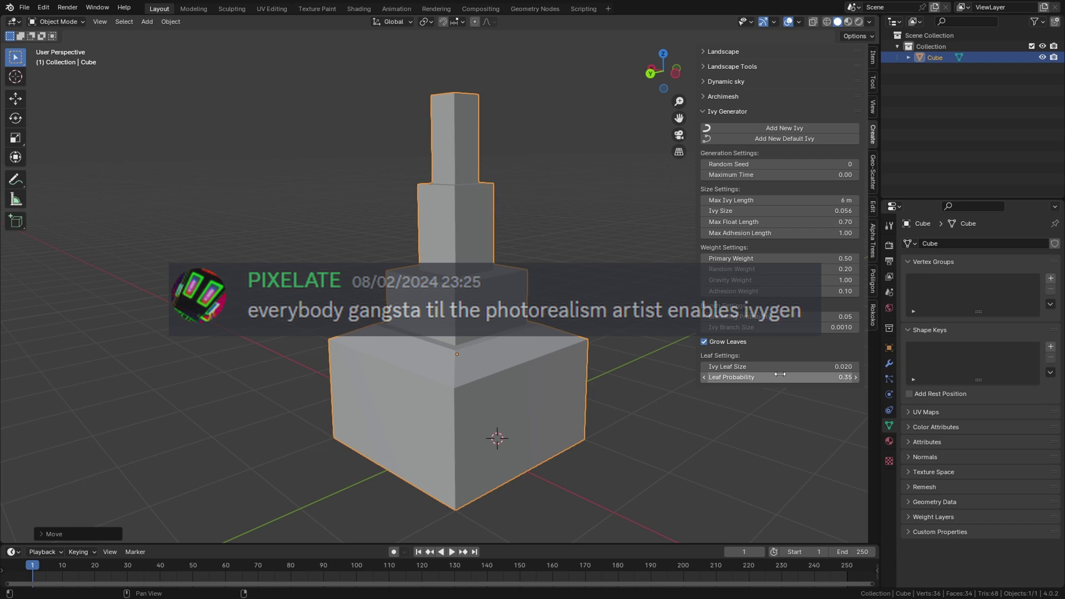
drag(777, 269, 810, 269)
middle_drag(611, 267, 559, 233)
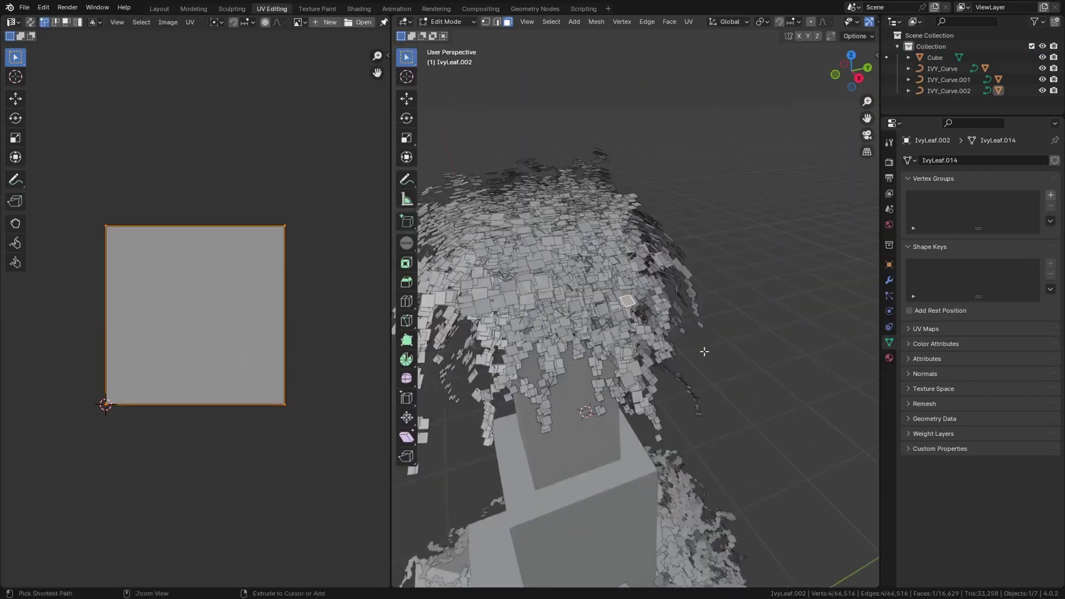
Move the selected leaf face of the ivy in edit mode
scroll(673, 280, up, 5)
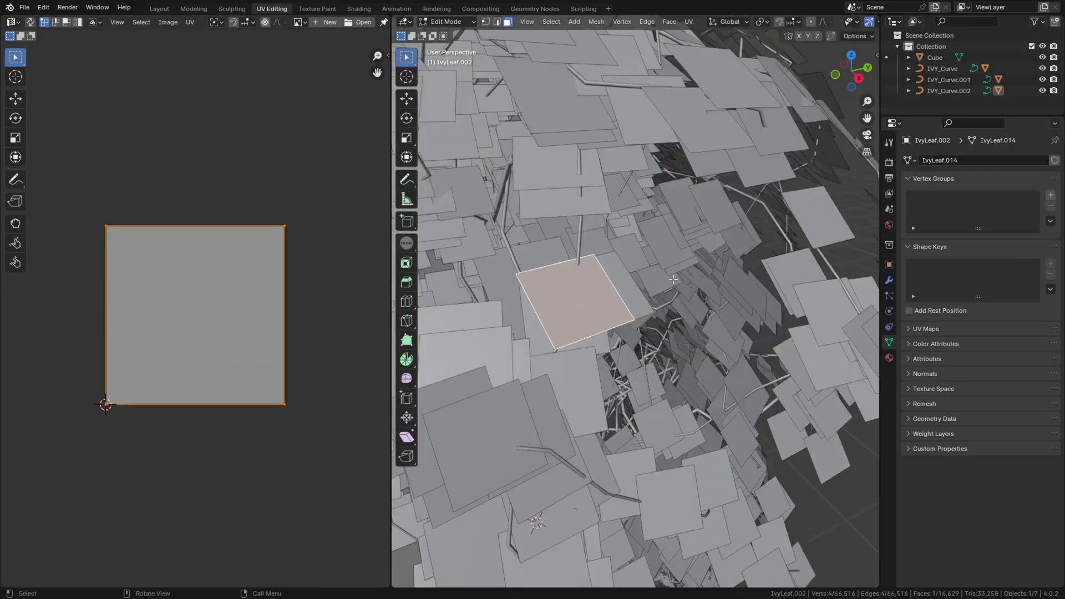
key(g)
scroll(612, 281, down, 5)
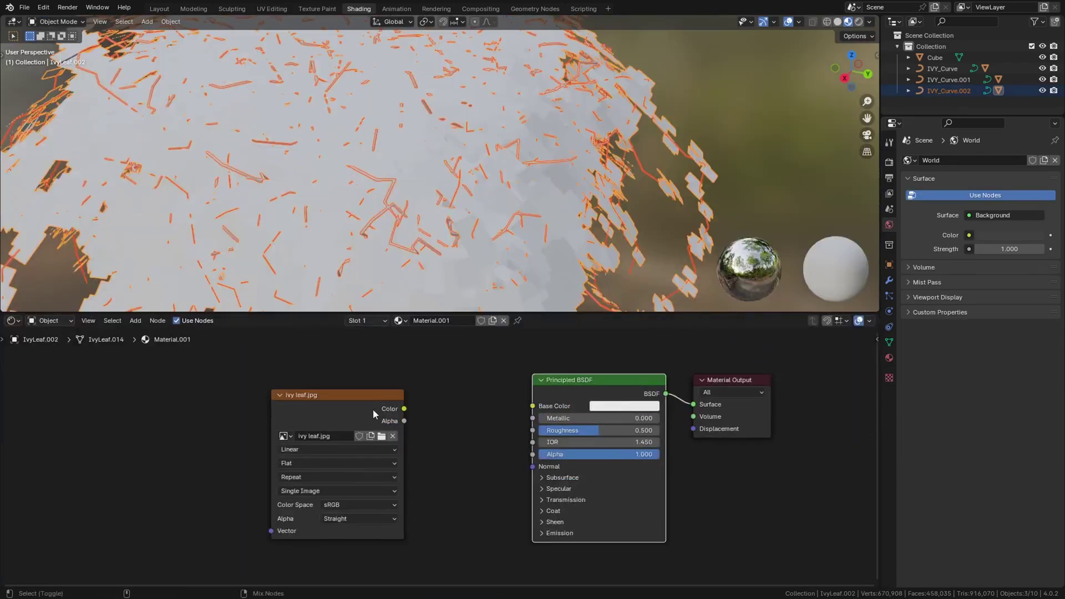
Connect the ivy leaf.jpg texture's color to the Principled BSDF's Base Color and inspect the textured leaves up close
drag(404, 409, 533, 406)
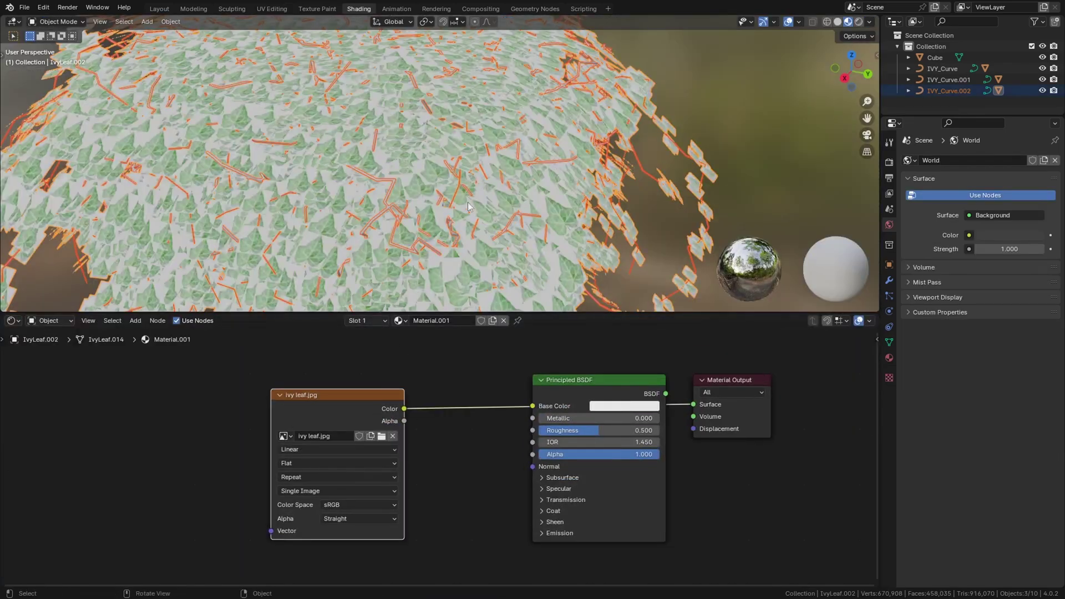
scroll(302, 125, up, 5)
middle_drag(303, 125, 415, 157)
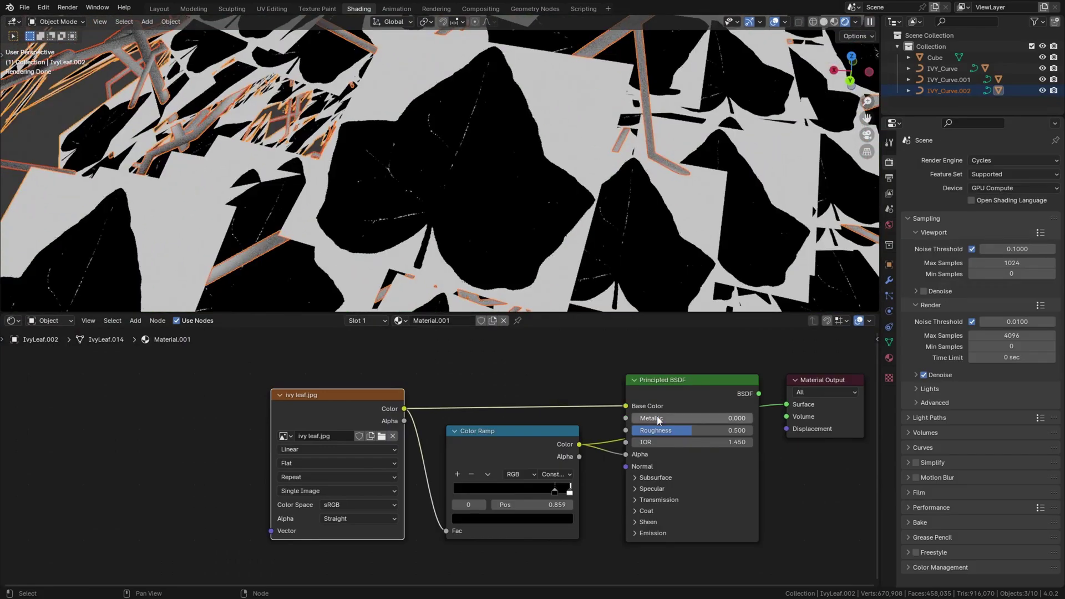
Save the file and shift the Color Ramp's white stop past the black one to reverse the leaf mask
key(ctrl+s)
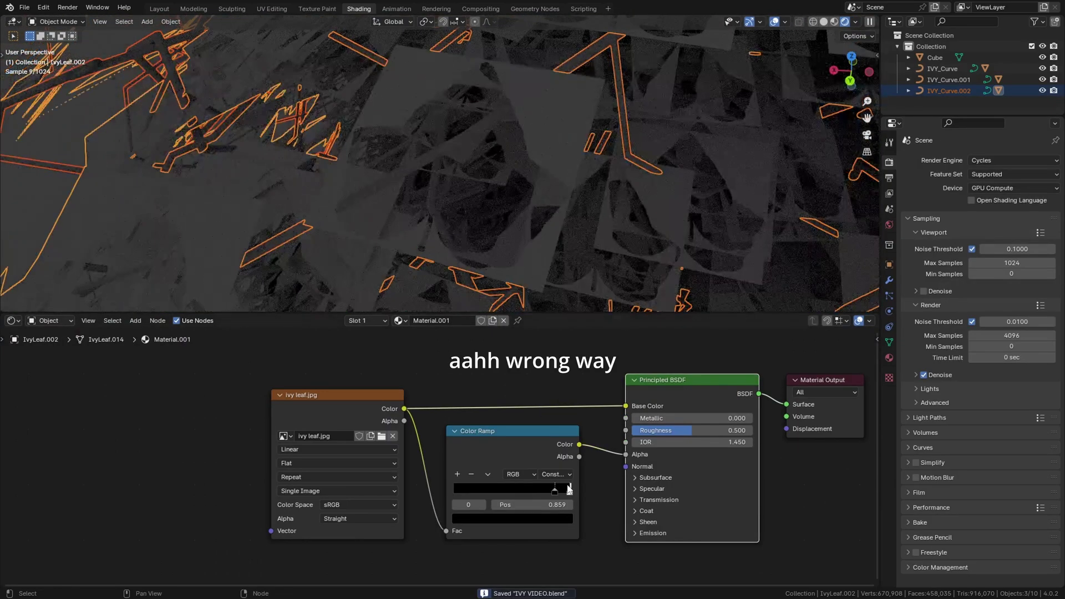
drag(568, 491, 551, 491)
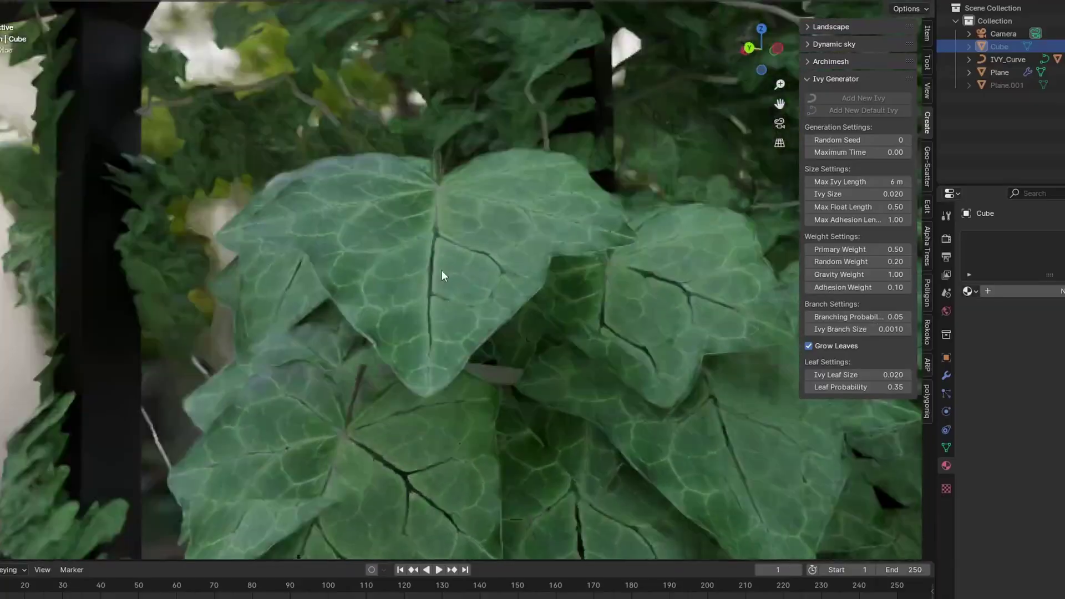
middle_drag(440, 274, 531, 339)
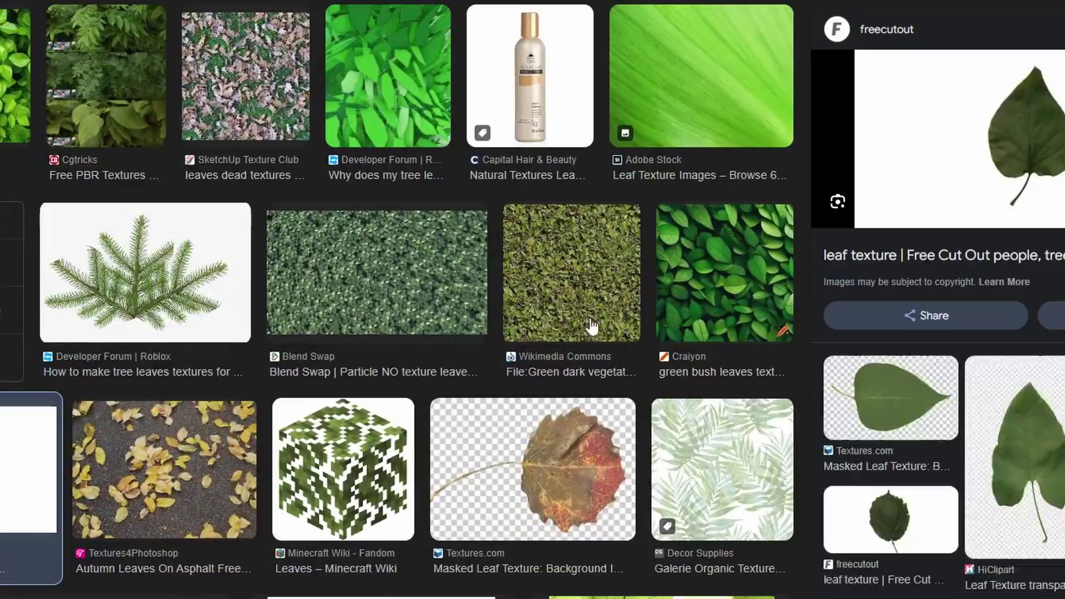
Browse the leaf texture image results and open one of the related cut-out leaf images
scroll(585, 326, down, 10)
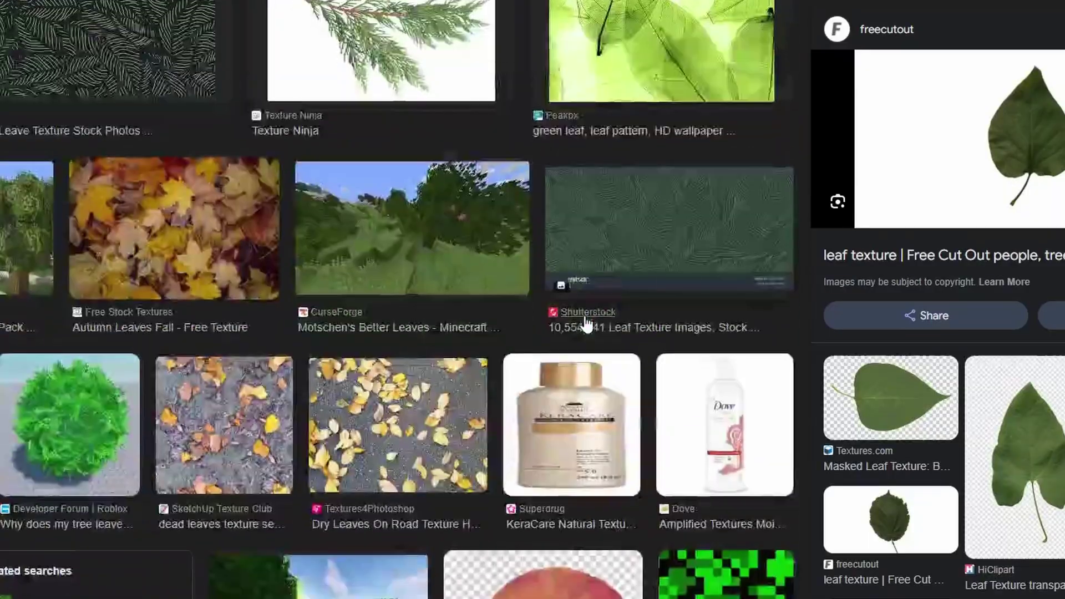
scroll(567, 421, down, 8)
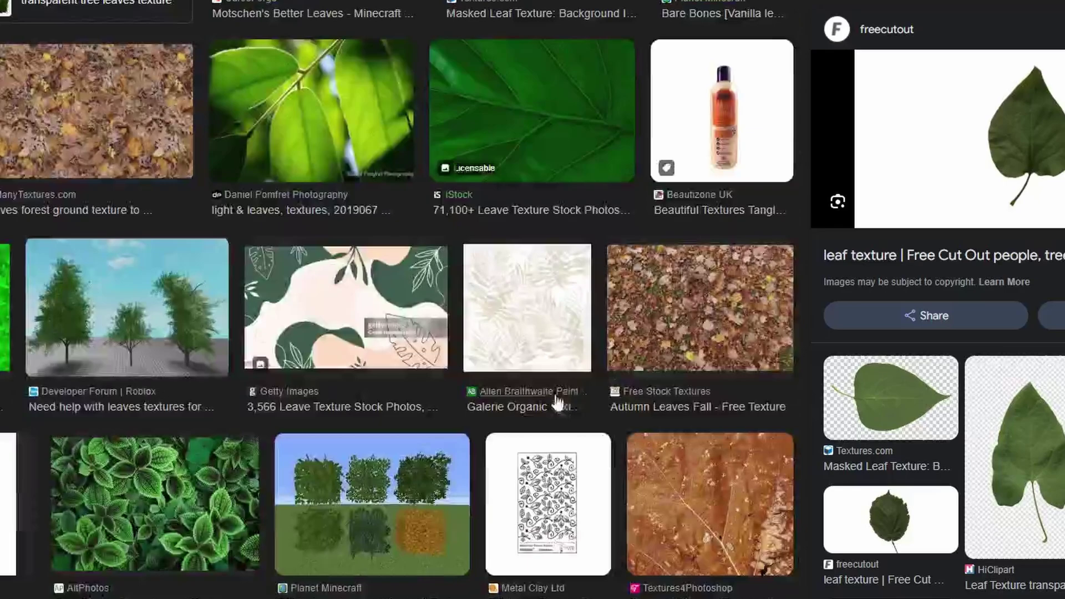
click(1006, 460)
scroll(650, 299, down, 10)
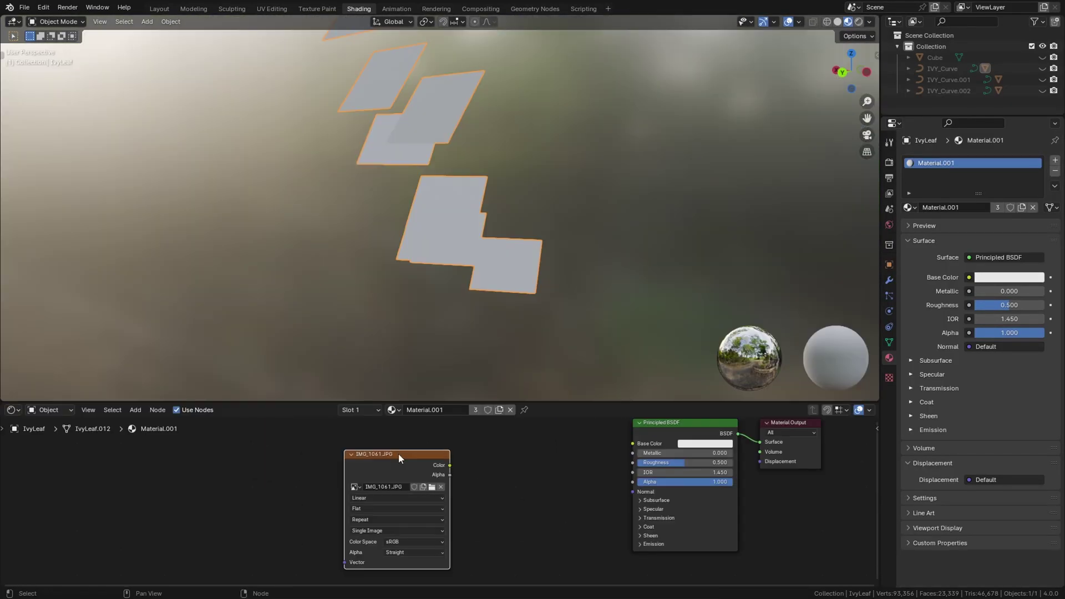
Connect the IMG_1061.JPG texture's color to the Principled BSDF's Base Color, and move the preferences window aside
drag(450, 465, 633, 444)
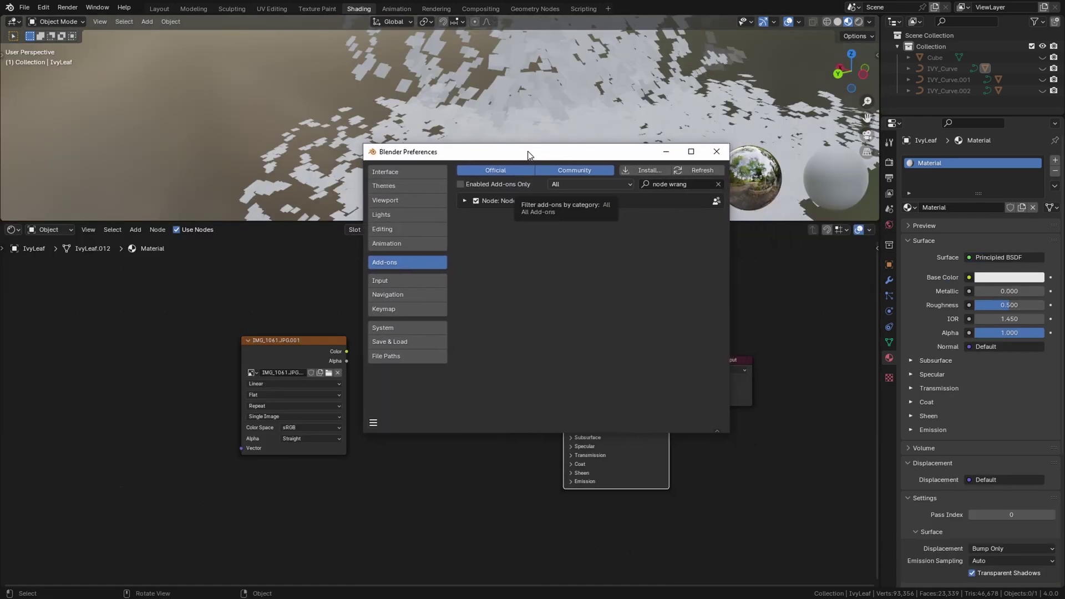
drag(528, 155, 474, 136)
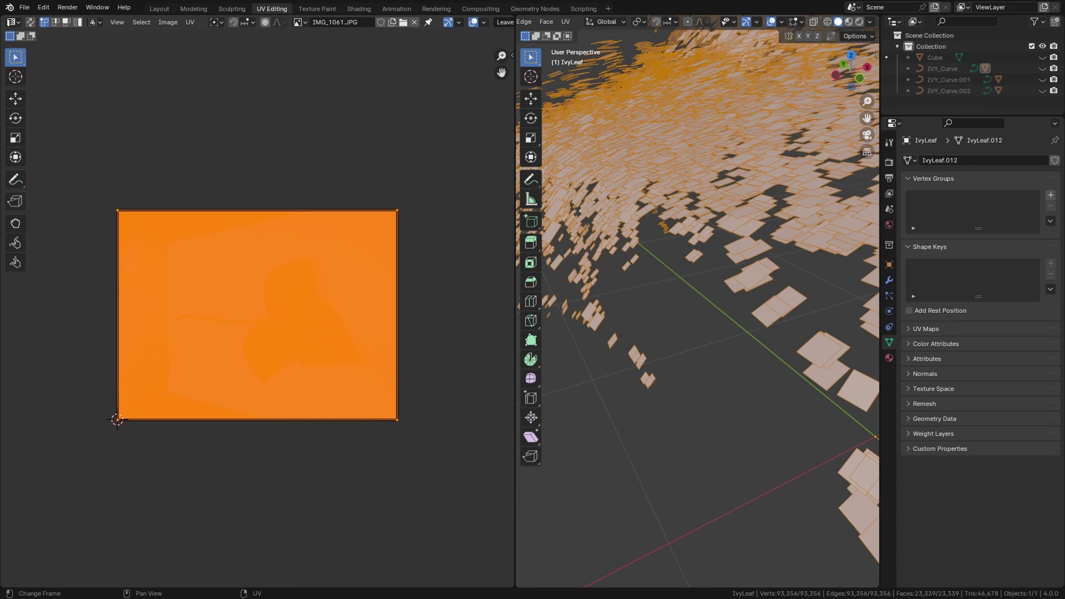
Scale down the leaf UVs and position them tightly over the leaf in the IMG_1061.JPG photo
key(s)
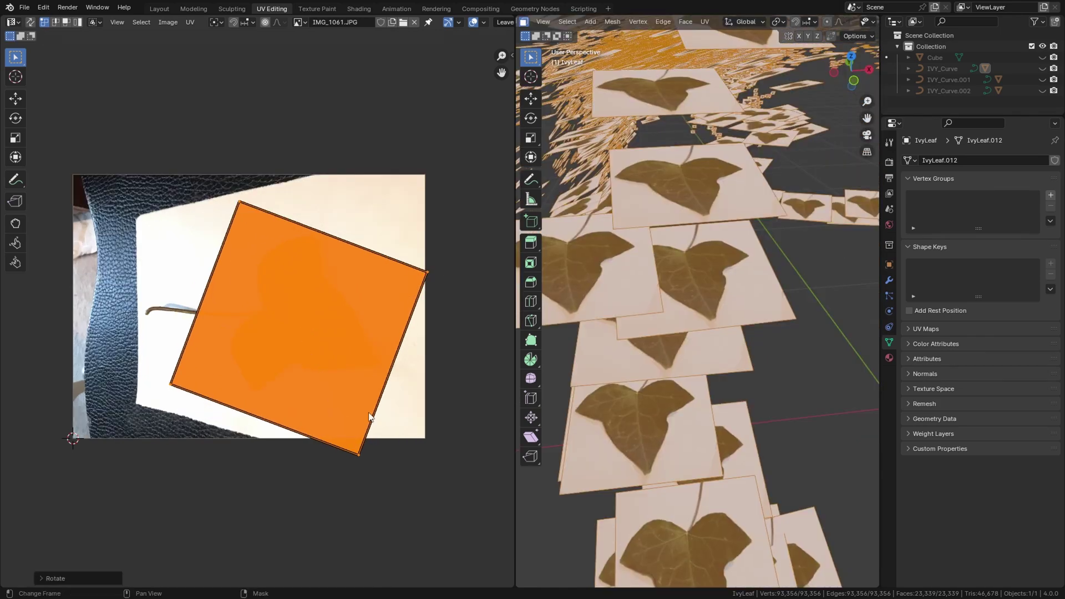
key(s)
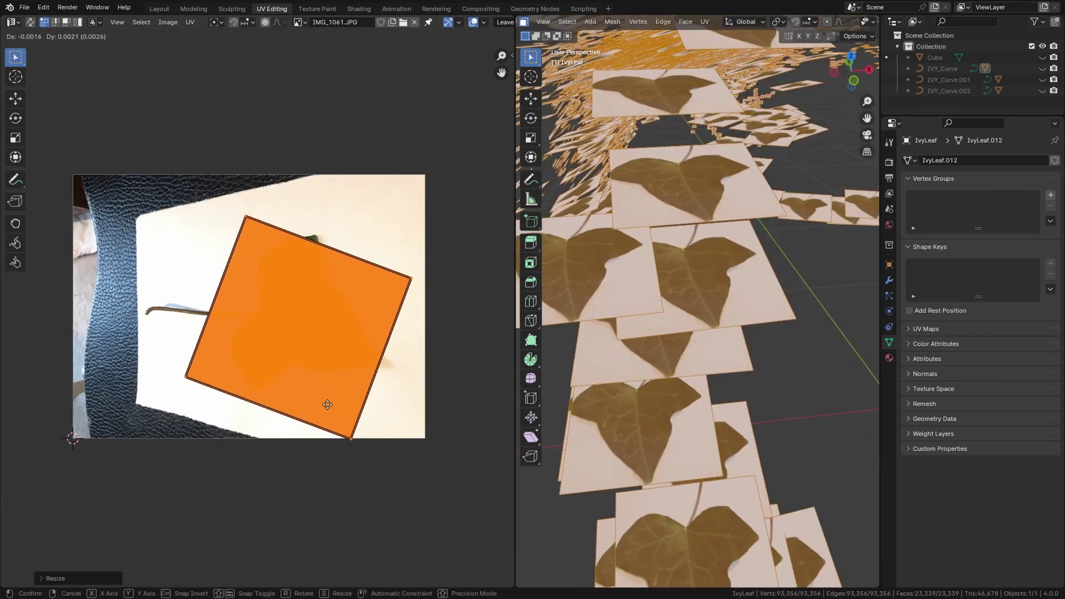
click(327, 408)
key(g)
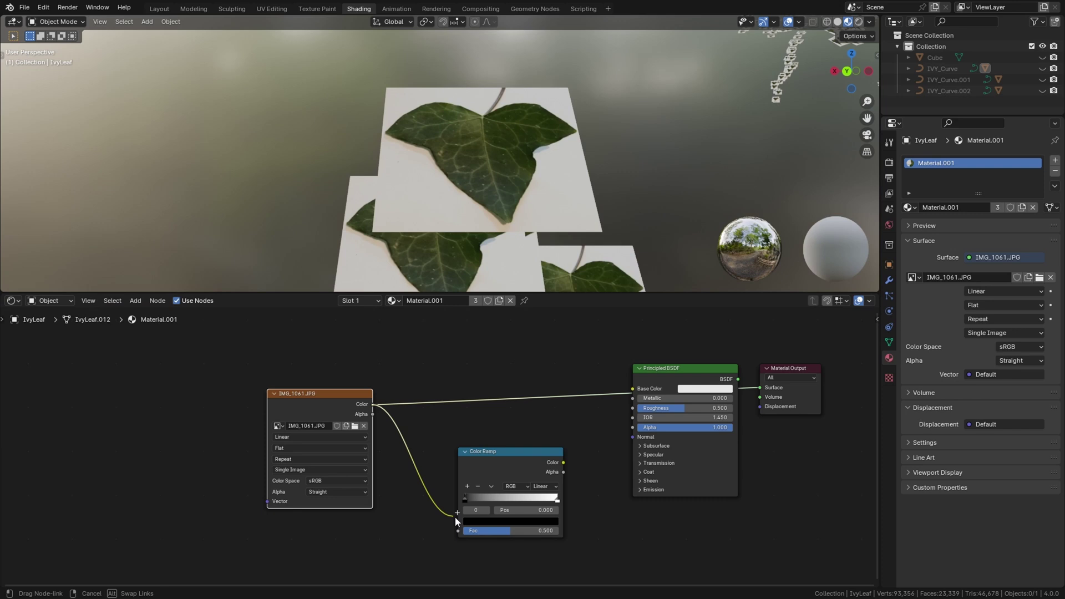
Preview the Color Ramp mask while shifting its white stop to 0.373, and restore the Principled BSDF as the material's output
ctrl+shift+click(534, 463)
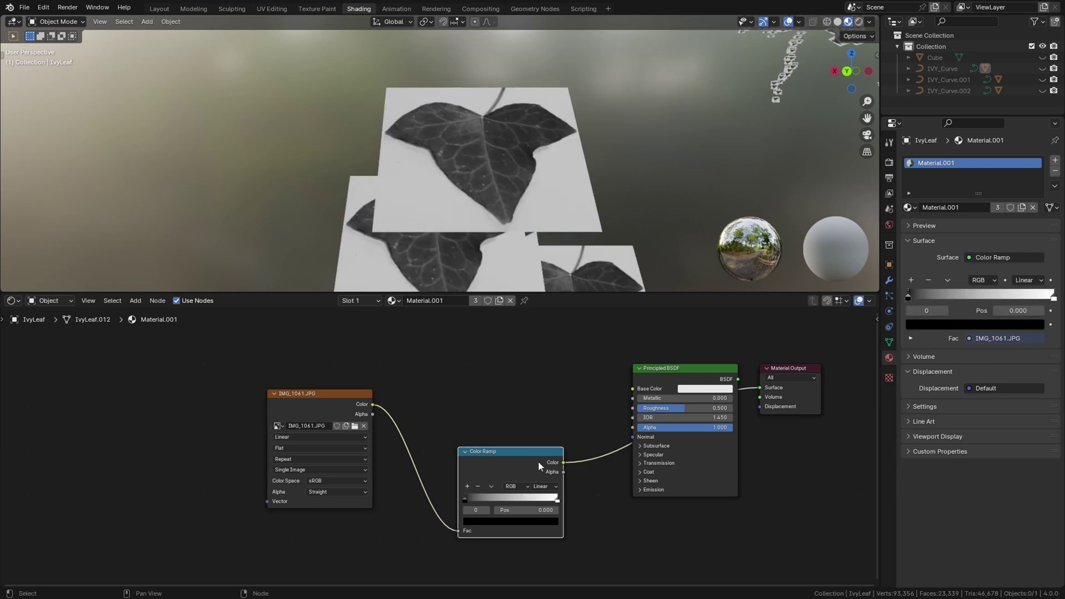
drag(557, 481, 534, 482)
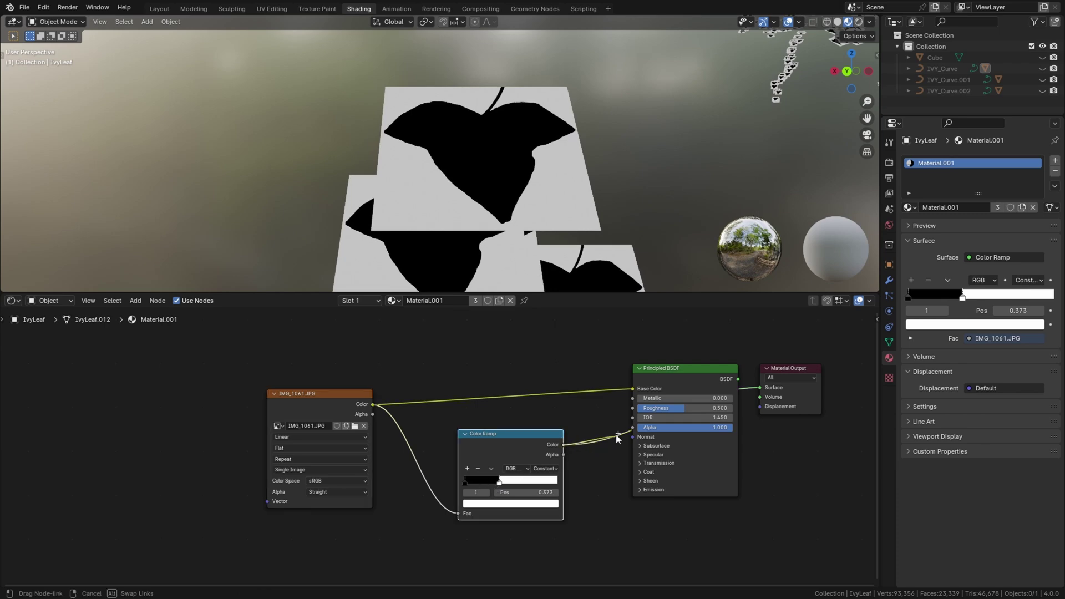
ctrl+shift+click(681, 375)
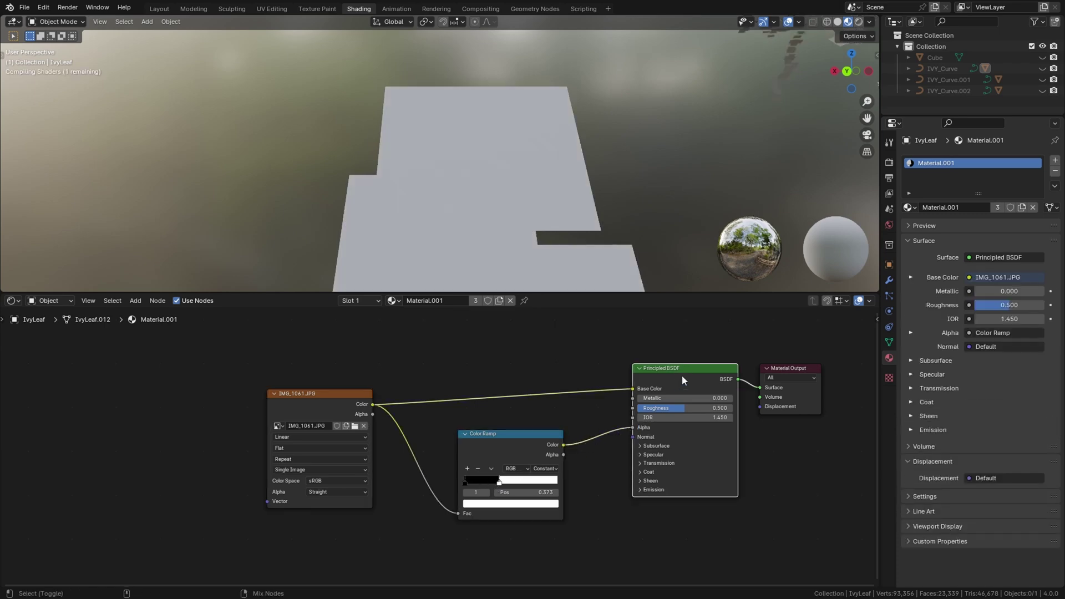
middle_drag(554, 234, 546, 206)
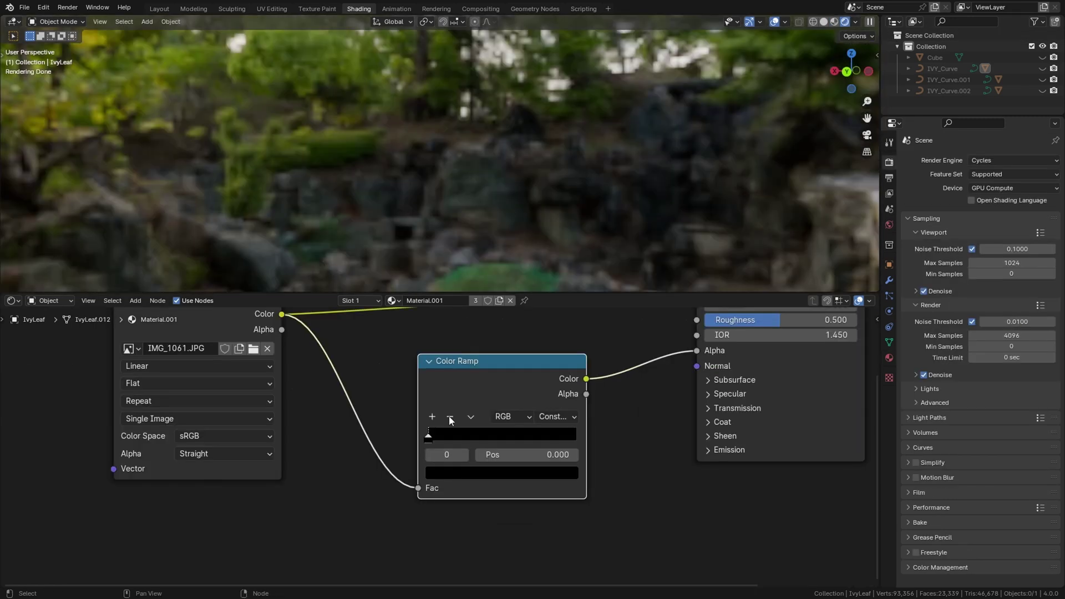
Reverse the Color Ramp to run from white to black and set the black stop's position to about 0.705
click(451, 417)
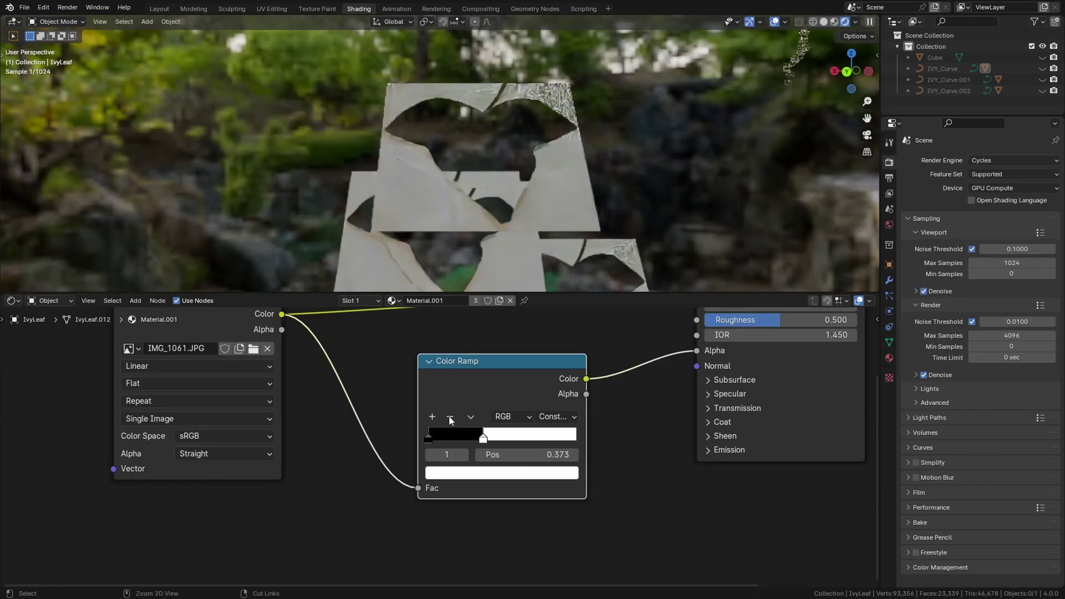
click(511, 437)
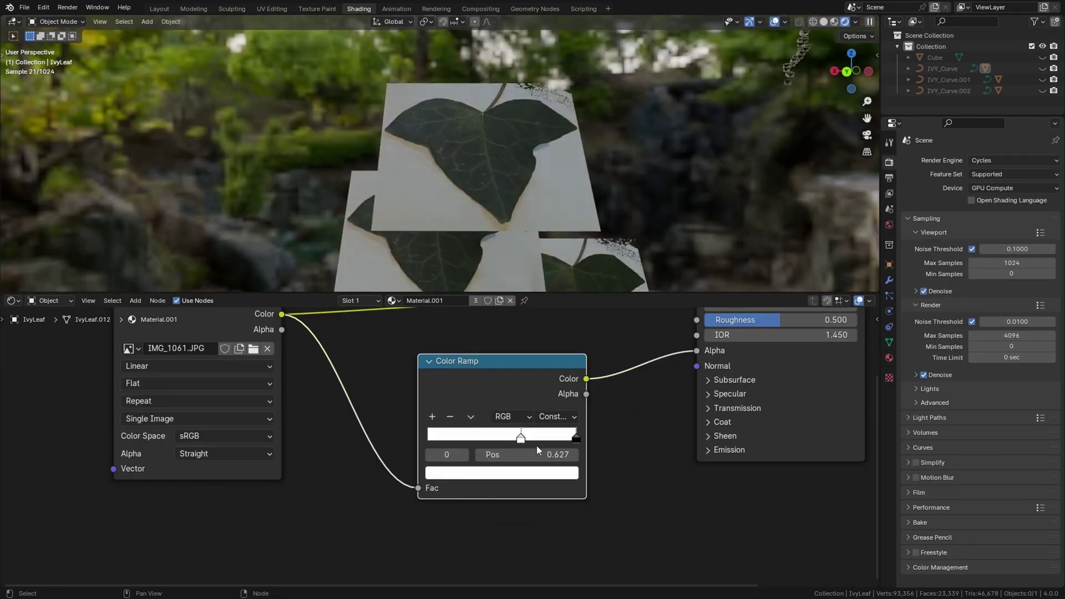
drag(563, 441, 531, 436)
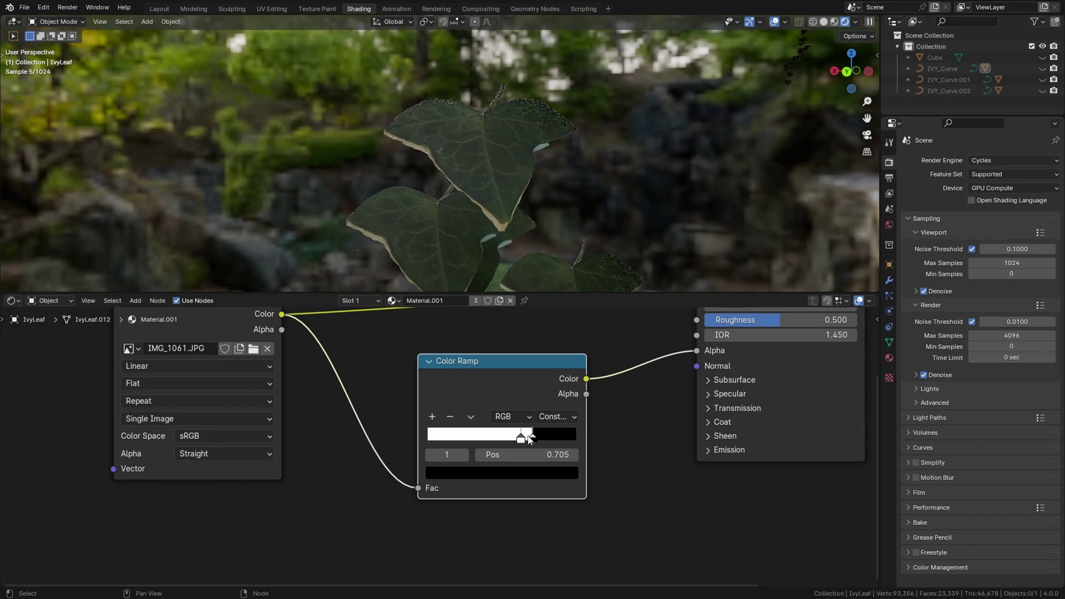
Insert a Hue/Saturation/Value node between the IMG_1061.JPG texture's color and the Principled BSDF's Base Color
click(521, 440)
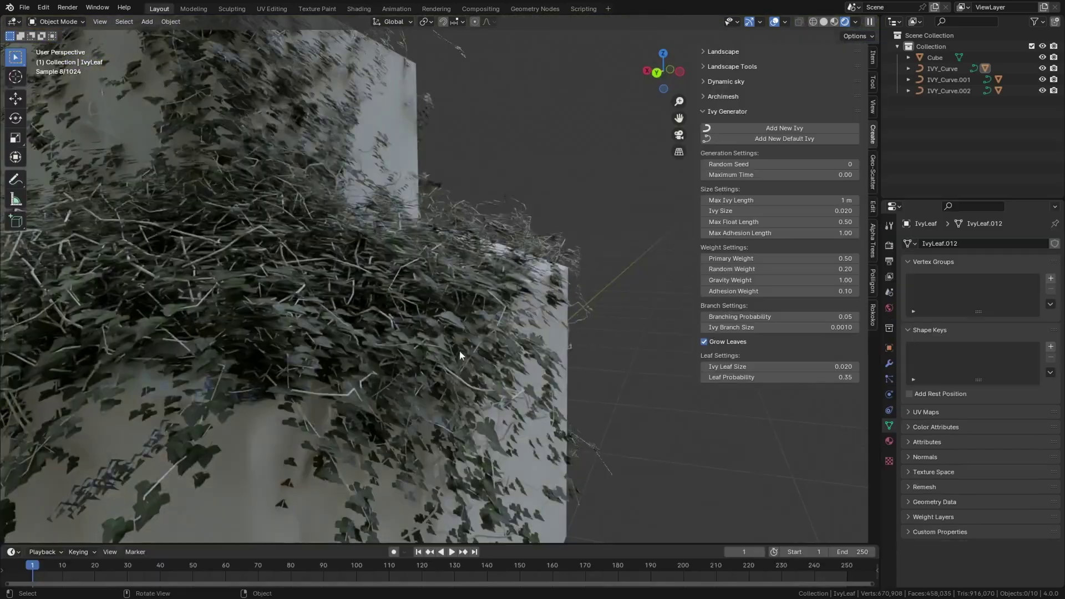
middle_drag(408, 335, 422, 284)
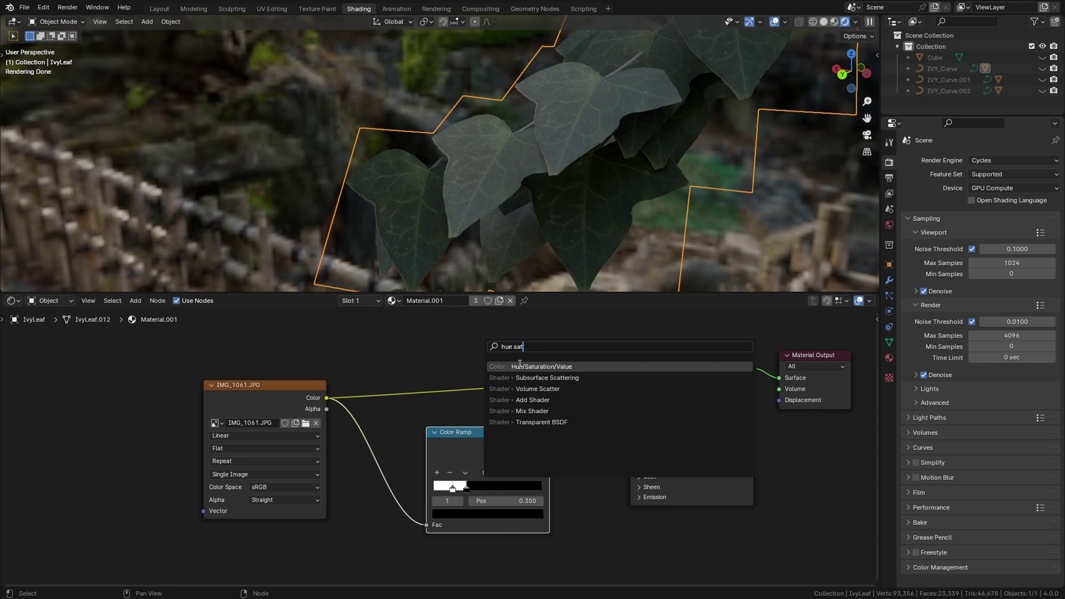
click(519, 367)
click(494, 362)
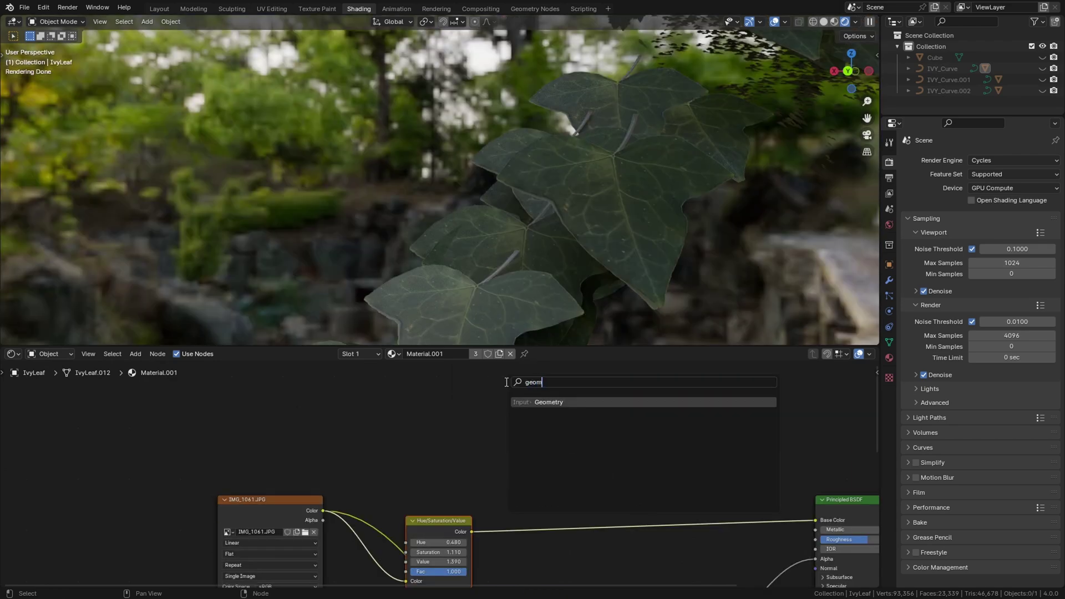
Add a Geometry node above the Hue/Saturation/Value node, preview its Random Per Island output on the leaves, and enlarge the node editor
key(Return)
click(411, 386)
drag(472, 478, 814, 508)
middle_drag(544, 211, 533, 278)
scroll(493, 332, up, 8)
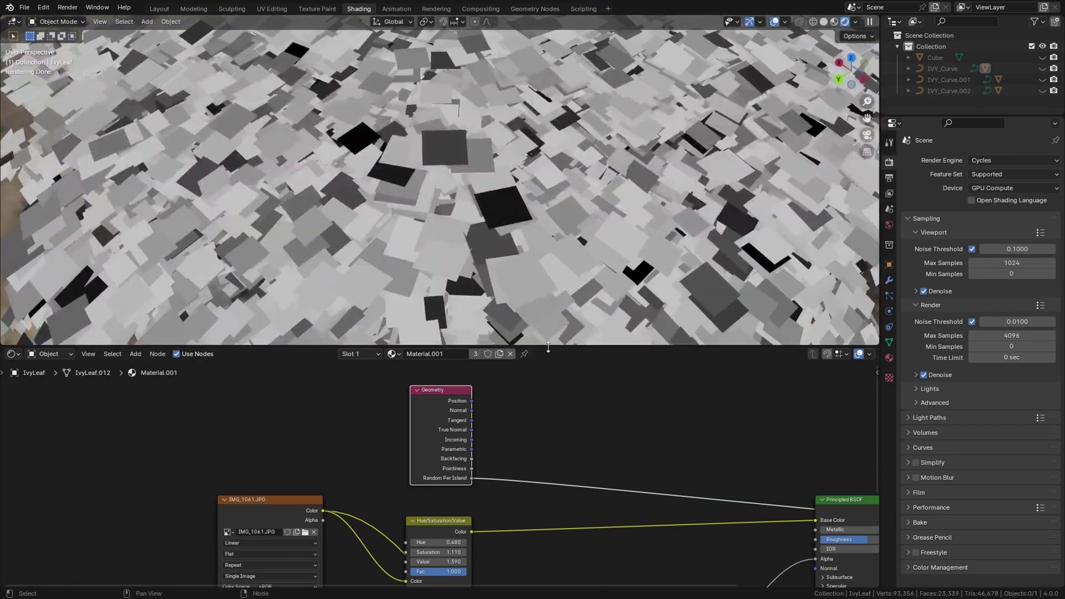
drag(548, 347, 550, 309)
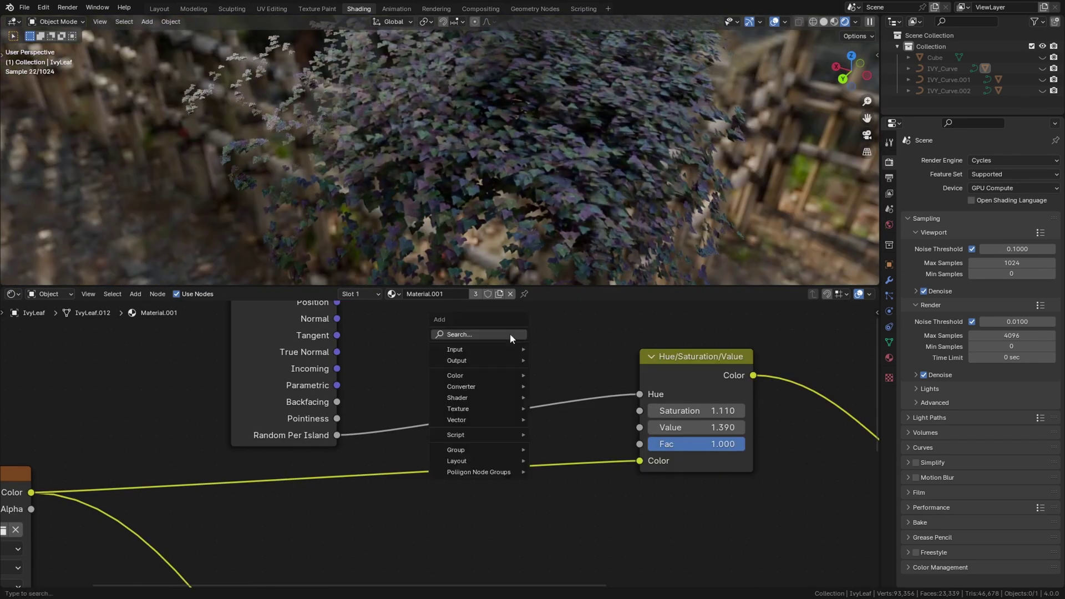
Insert a Color Ramp between the Geometry node's Random Per Island output and the Hue/Saturation/Value node's Hue input
text(colo)
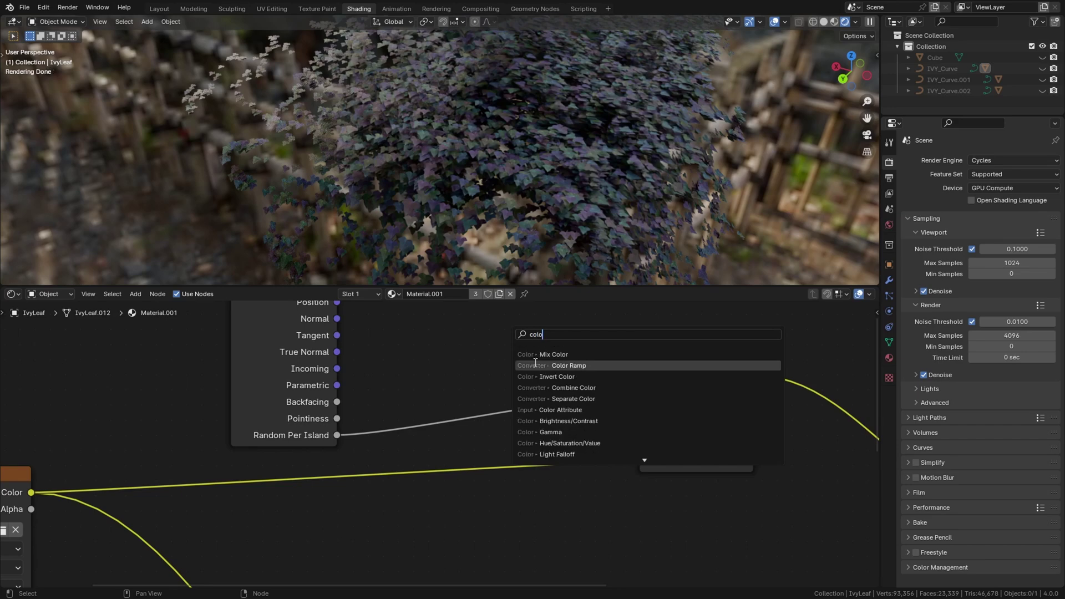
click(535, 365)
click(499, 374)
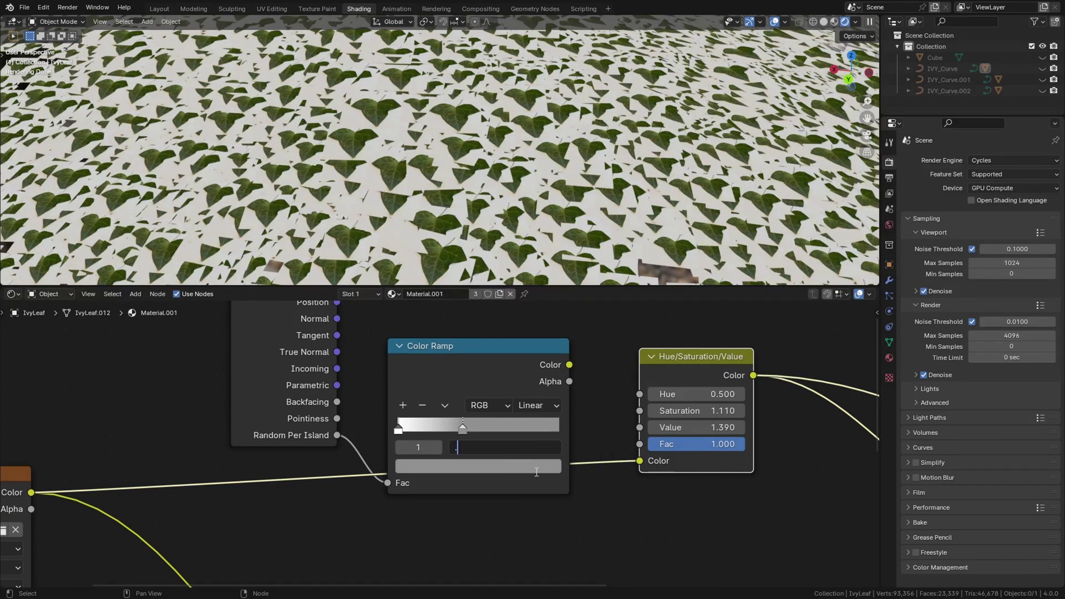
Set the hue Color Ramp's stop 1 to a gray with value 0.500 and darken its white stop to gray
click(497, 467)
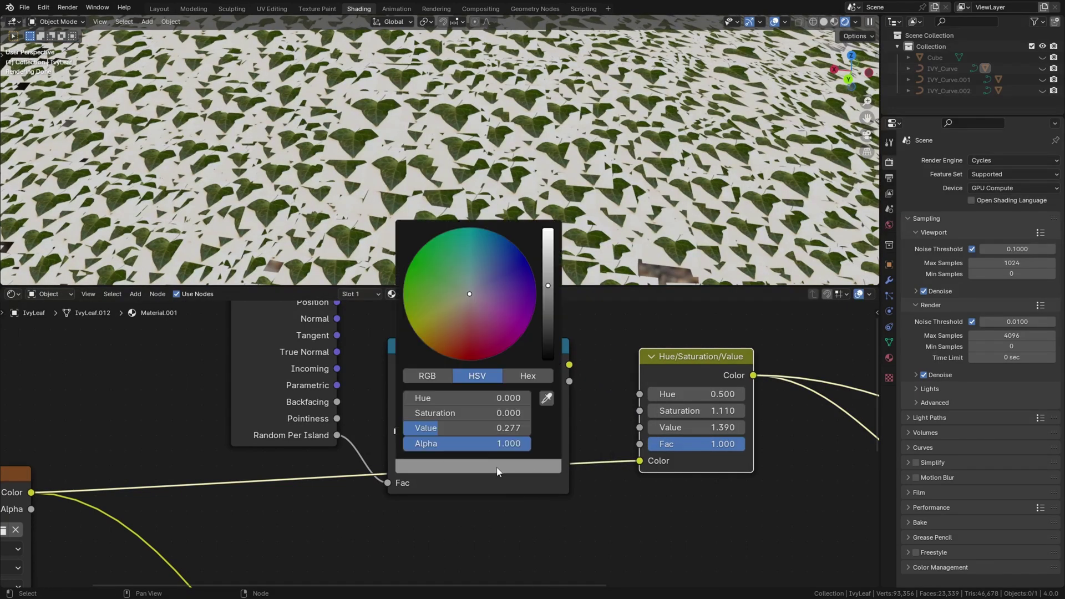
mouse_move(481, 428)
mouse_down()
mouse_move(444, 429)
mouse_move(482, 429)
mouse_up()
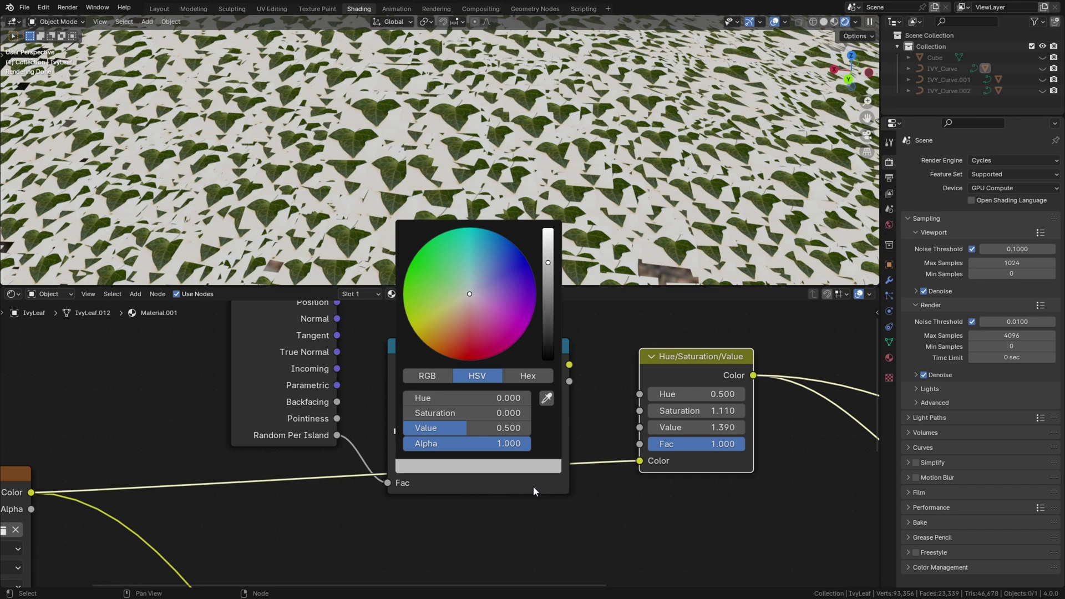
click(465, 471)
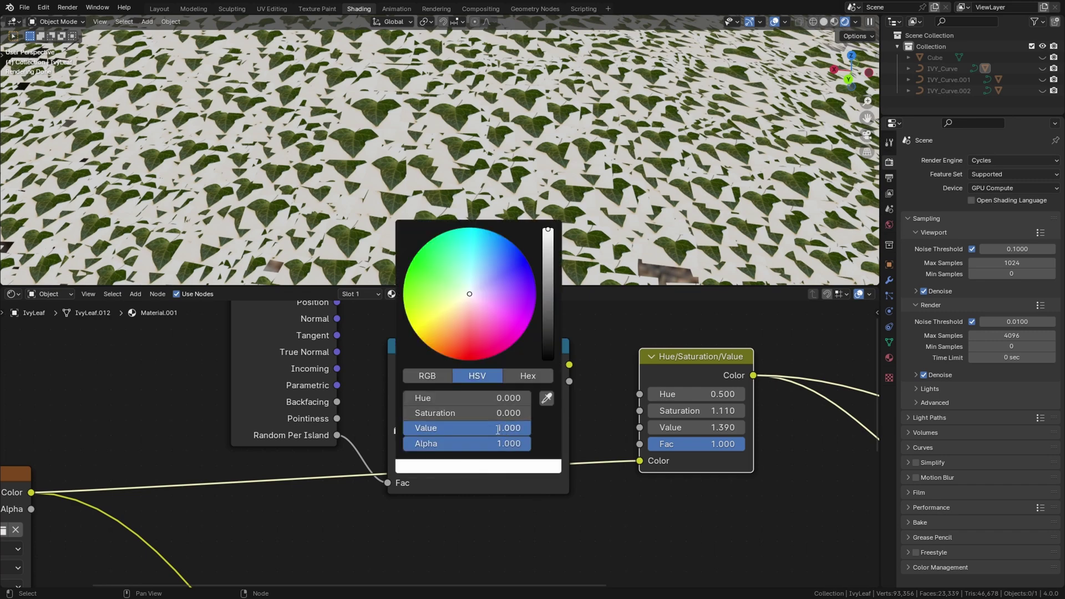
text(5)
key(Return)
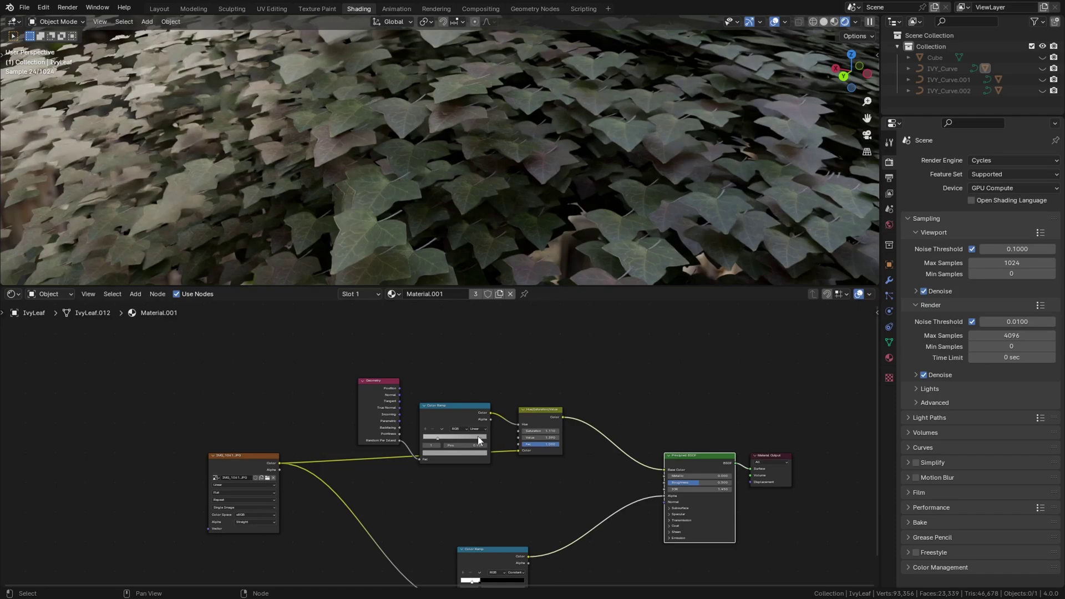
Fine-tune the stop position on the hue Color Ramp and check the leaf color variation across the whole ivy
mouse_move(478, 436)
mouse_down()
mouse_move(436, 435)
mouse_move(476, 435)
mouse_up()
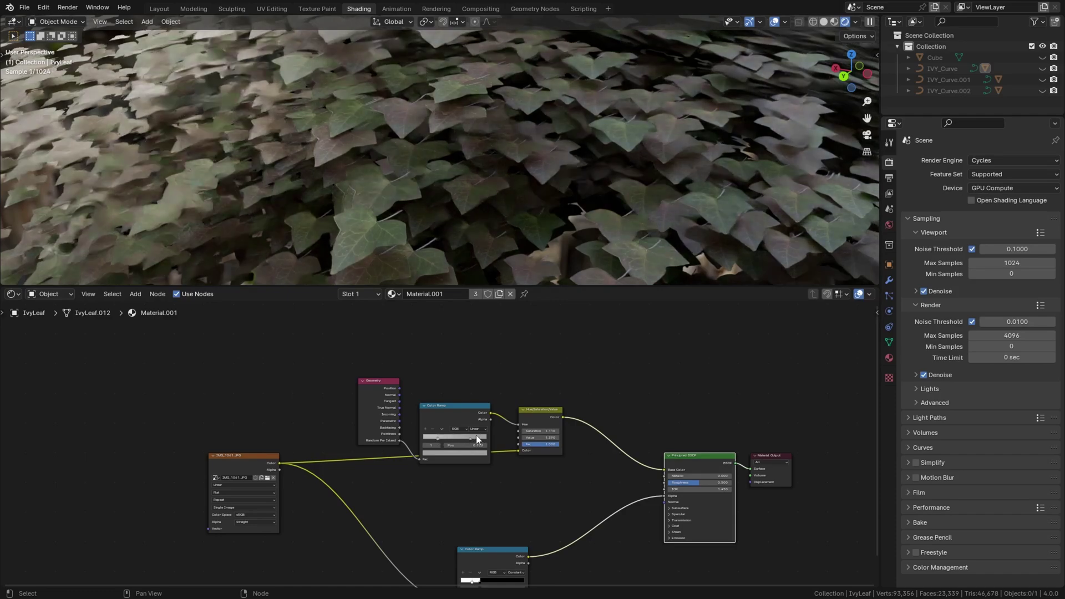
scroll(466, 435, up, 4)
drag(466, 371, 469, 338)
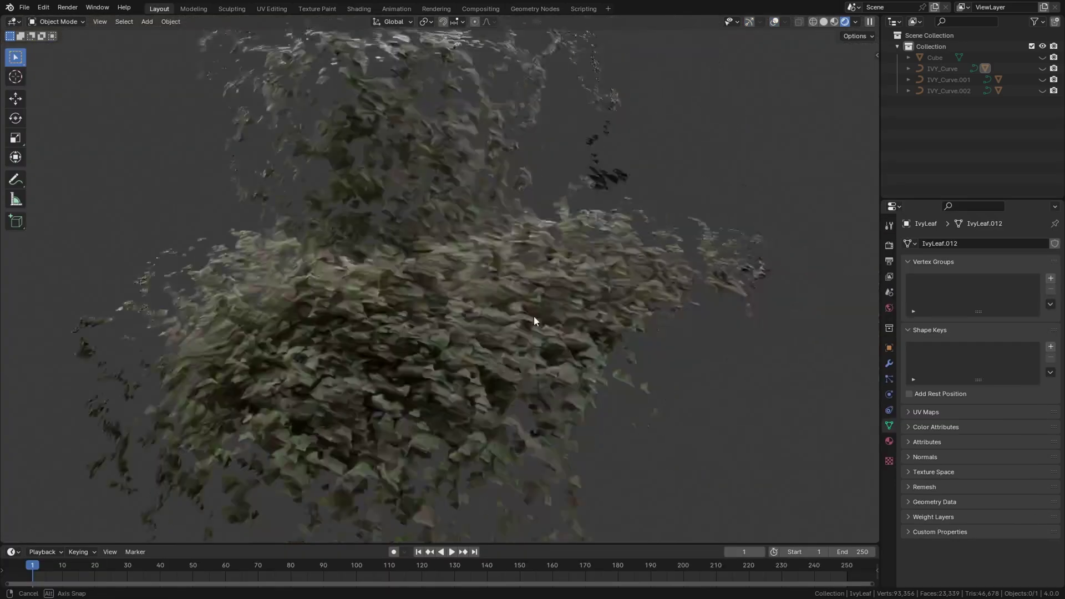
mouse_move(534, 315)
middle_down()
mouse_move(507, 295)
mouse_move(482, 239)
mouse_move(437, 242)
mouse_move(525, 238)
middle_up()
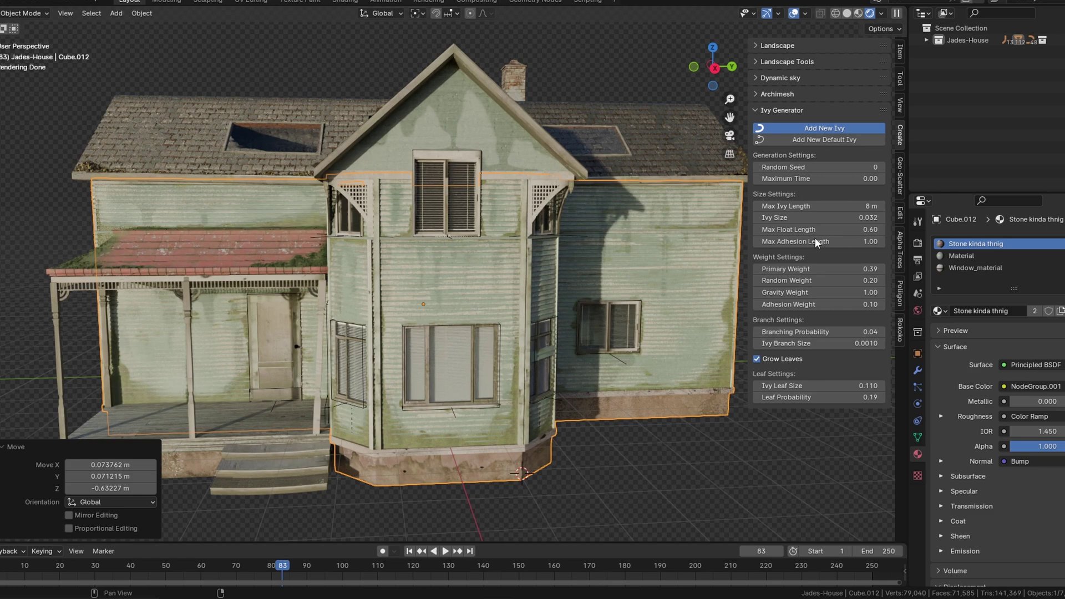
Generate a new ivy on the house wall, starting at the 3D cursor beside the porch steps
middle_drag(541, 275, 510, 275)
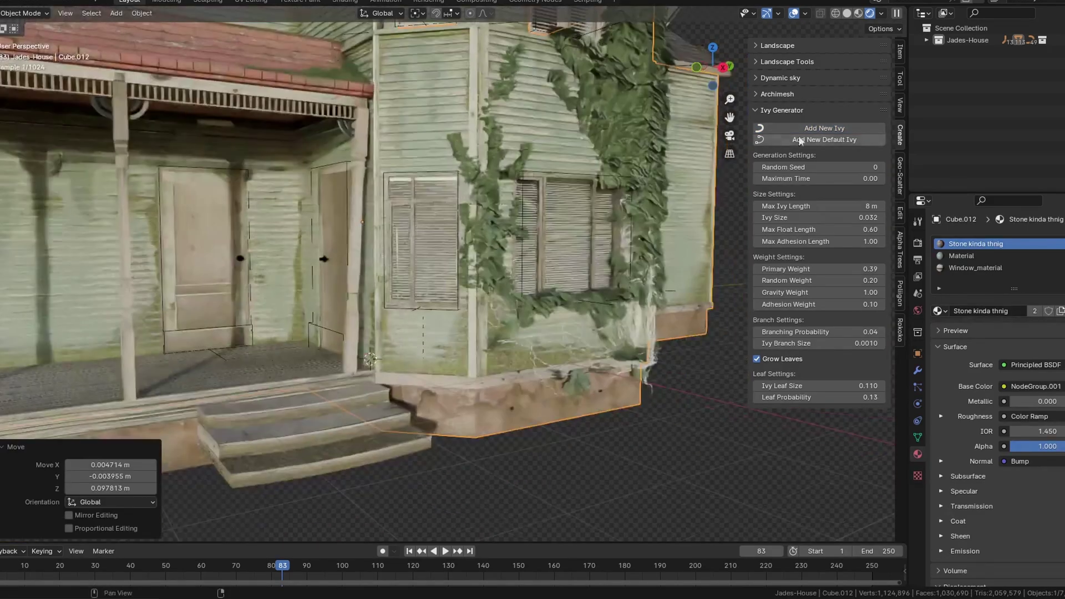
click(802, 128)
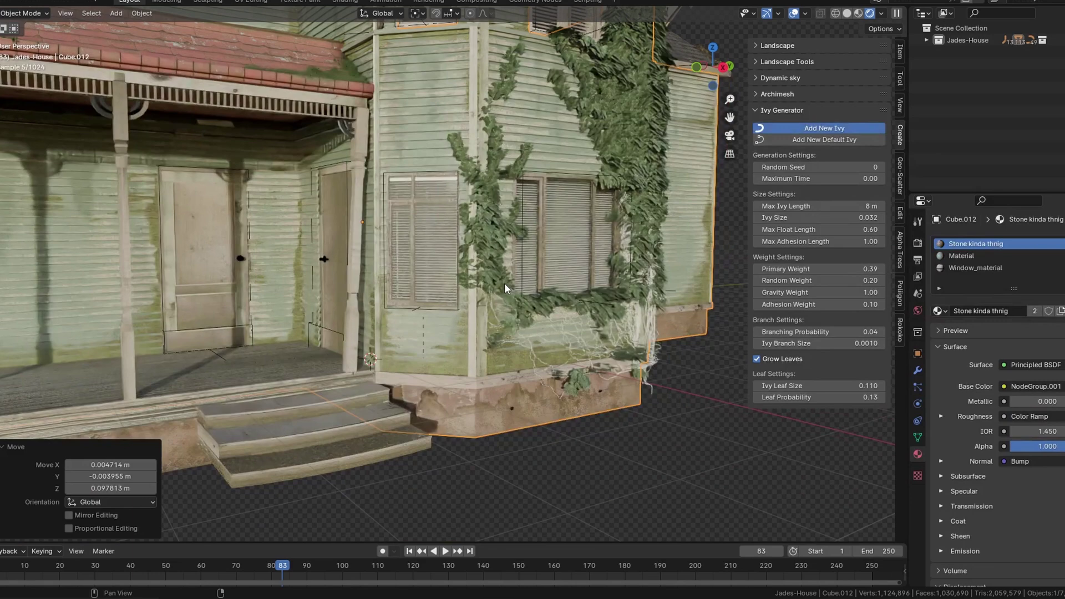
scroll(504, 283, down, 6)
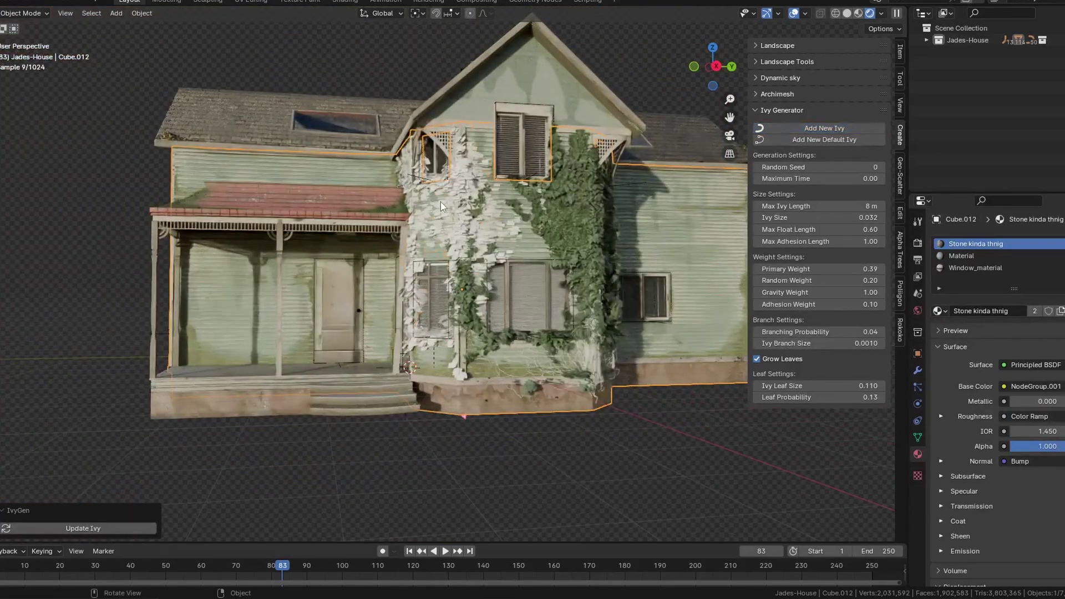
Assign the existing ivy material to the newly generated white leaves on the house
click(441, 202)
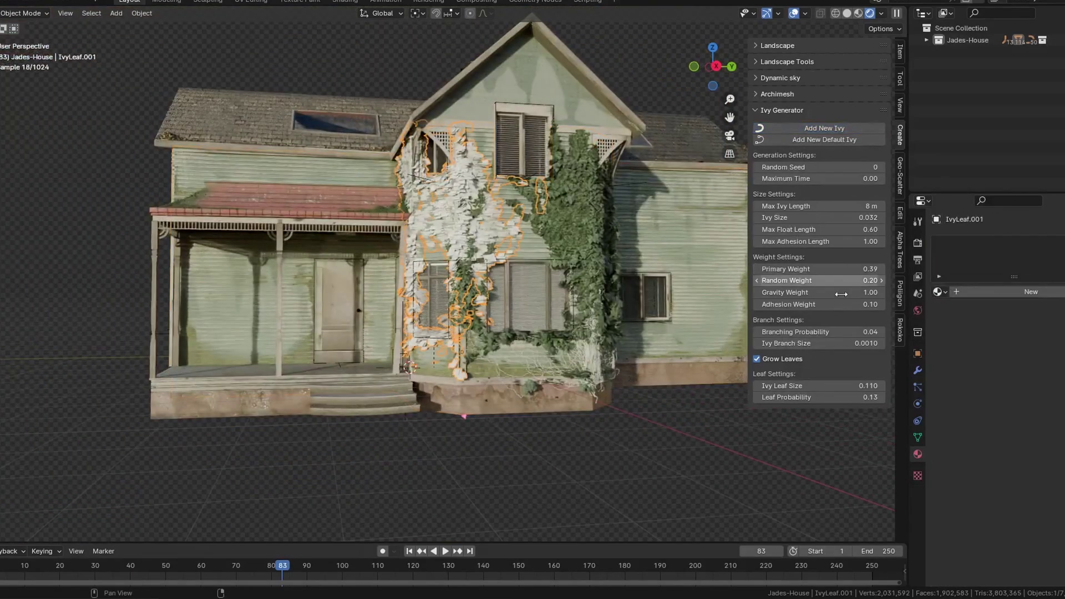
click(938, 292)
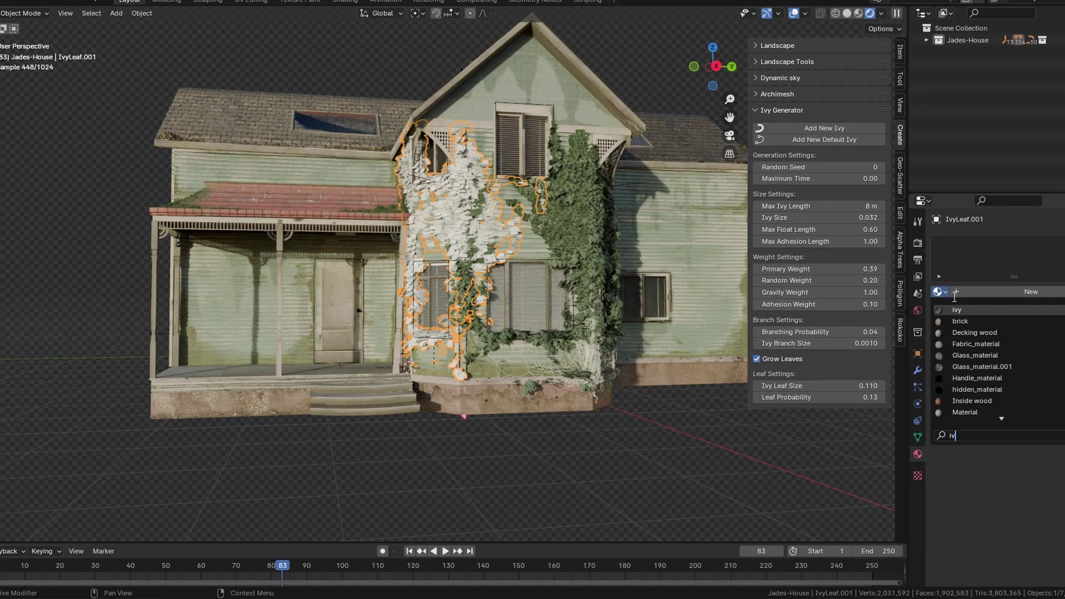
click(960, 311)
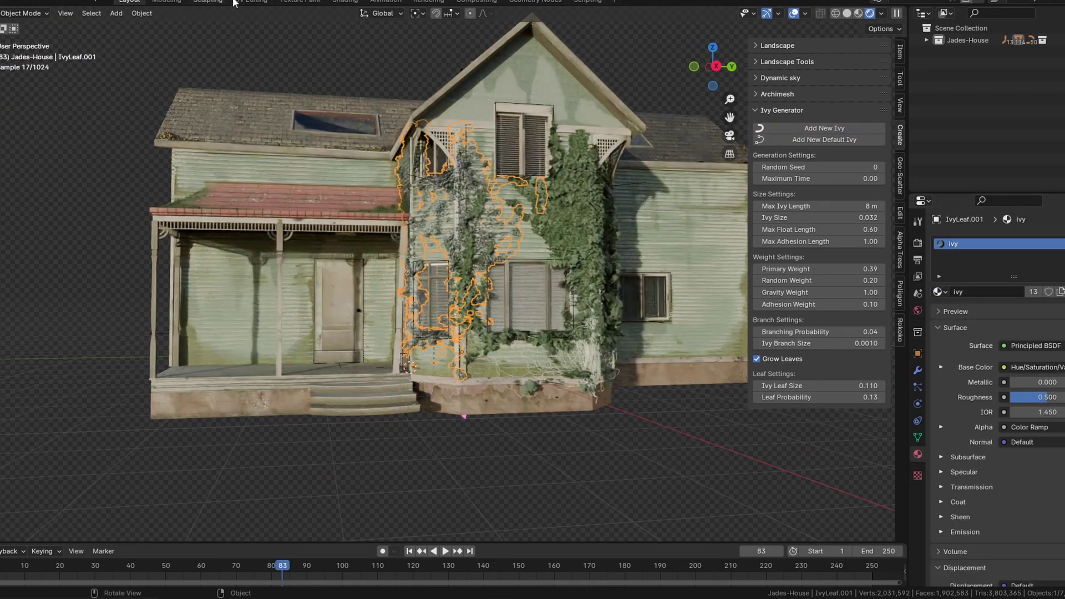
Scale, rotate and move the new leaves' UVs onto the leaf in the IMG_1061.JPG photo in the UV Editing workspace
click(250, 1)
key(s)
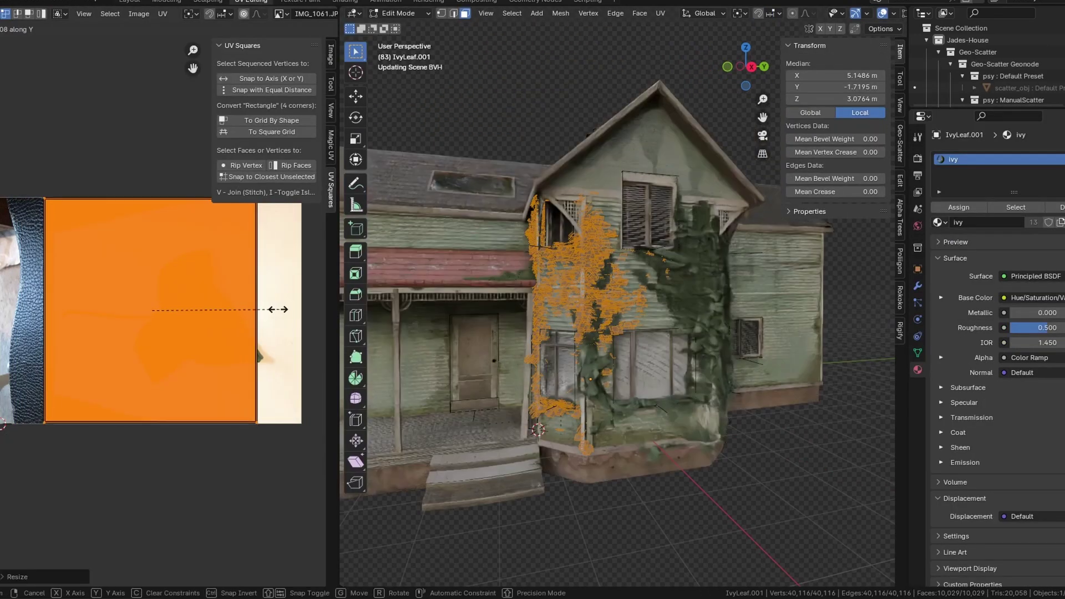
key(r)
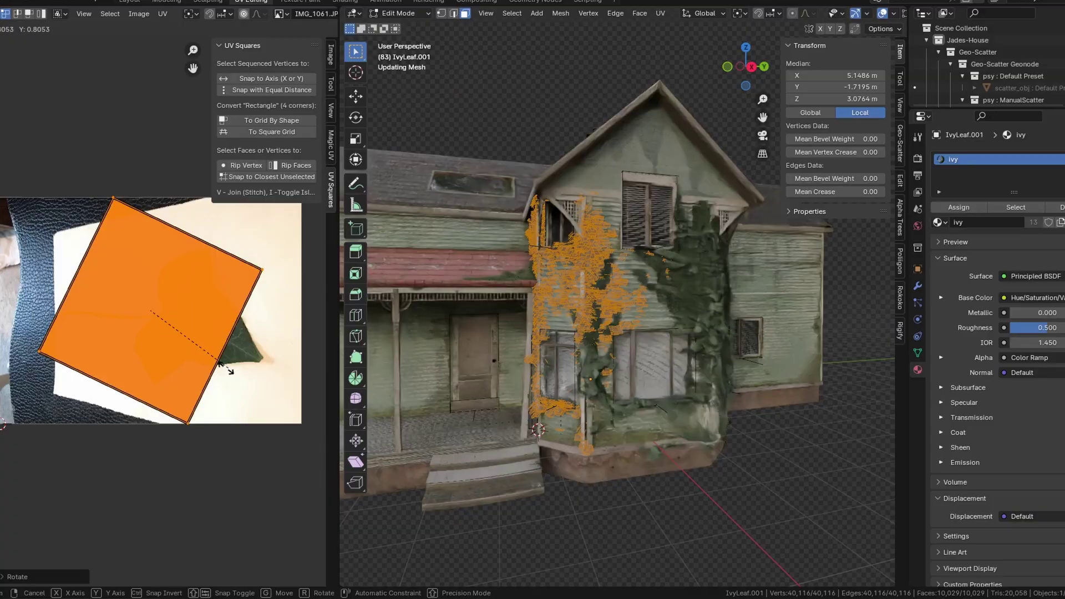
key(g)
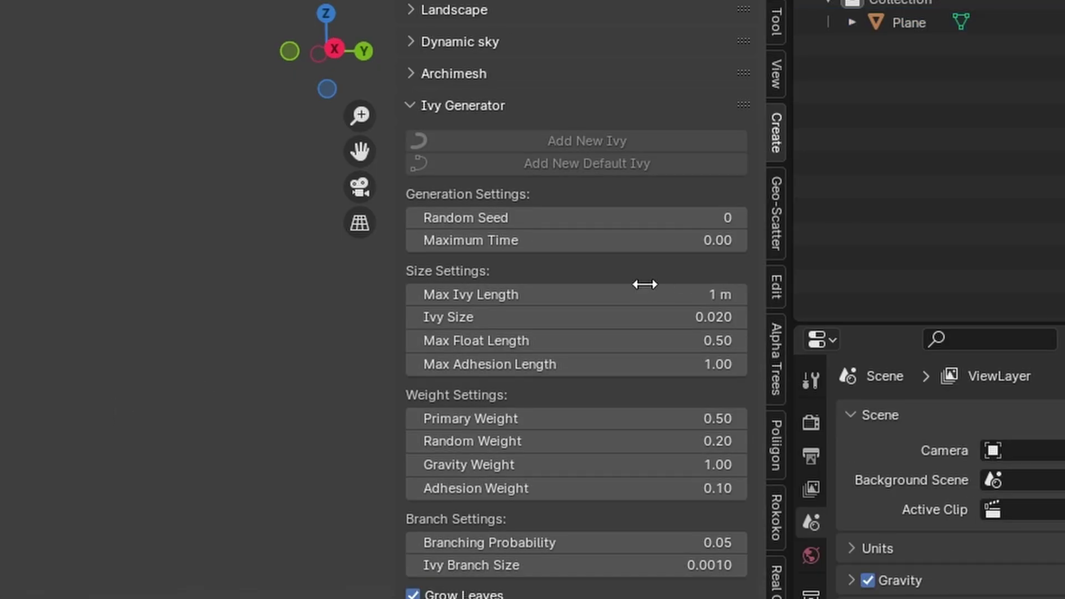
Set the Max Ivy Length to 5 m and select the tall plane for growing ivy
drag(645, 284, 676, 284)
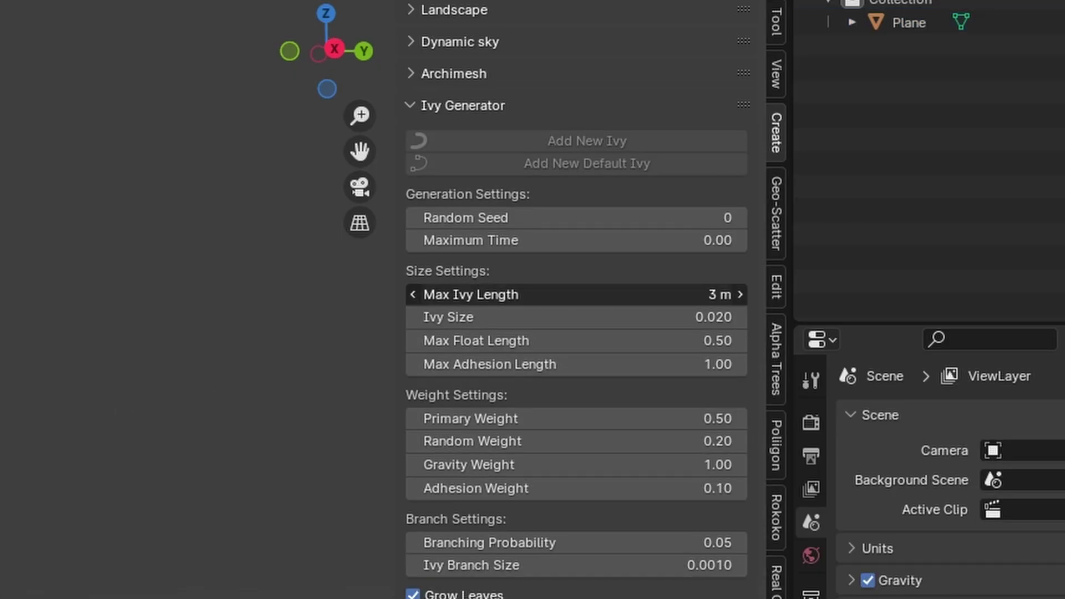
click(633, 293)
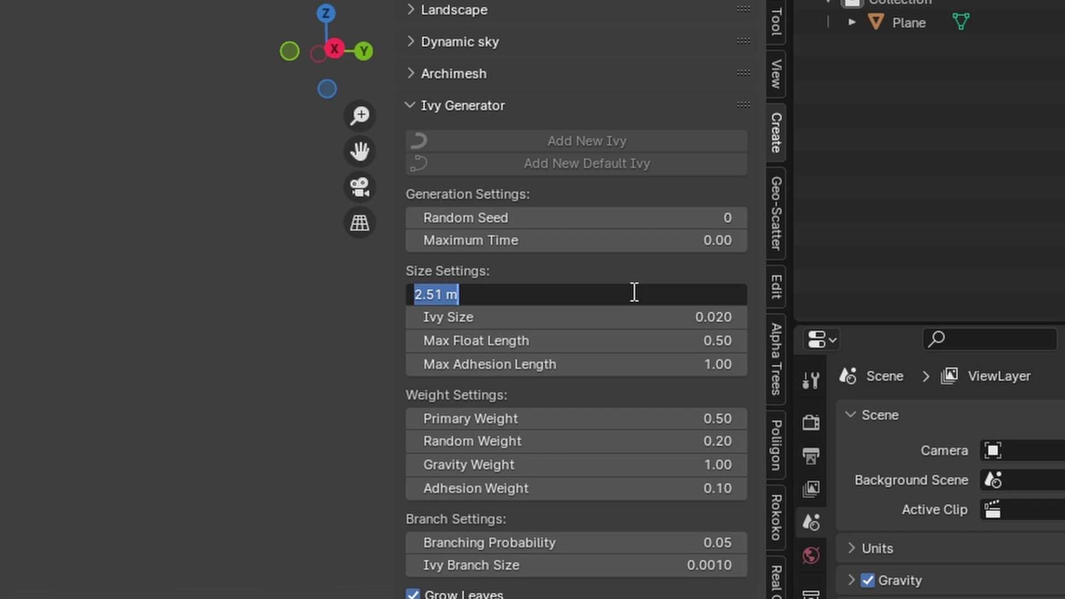
text(5)
key(Return)
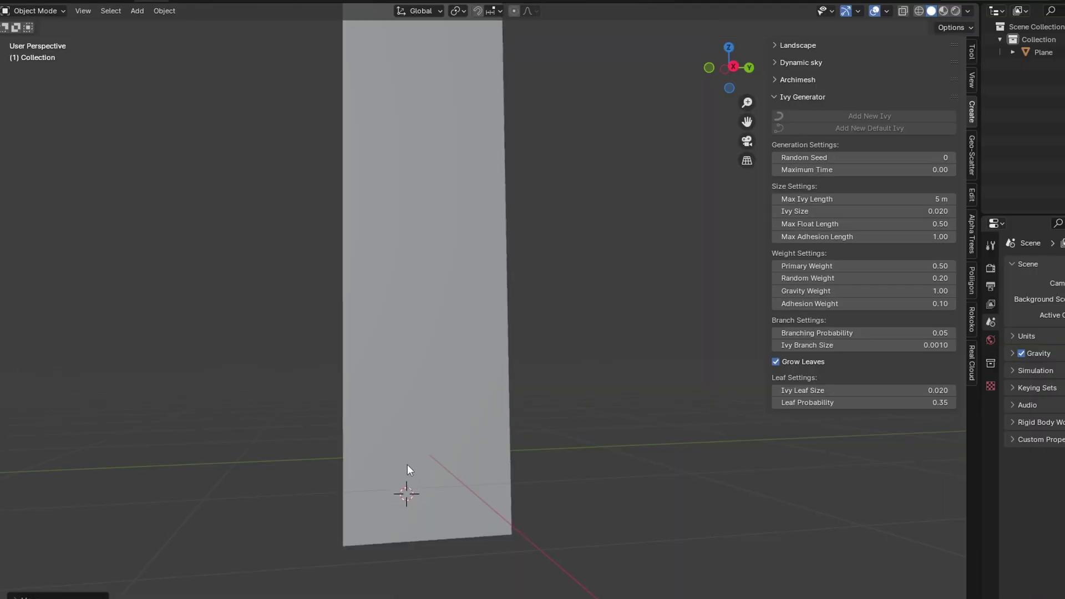
click(443, 227)
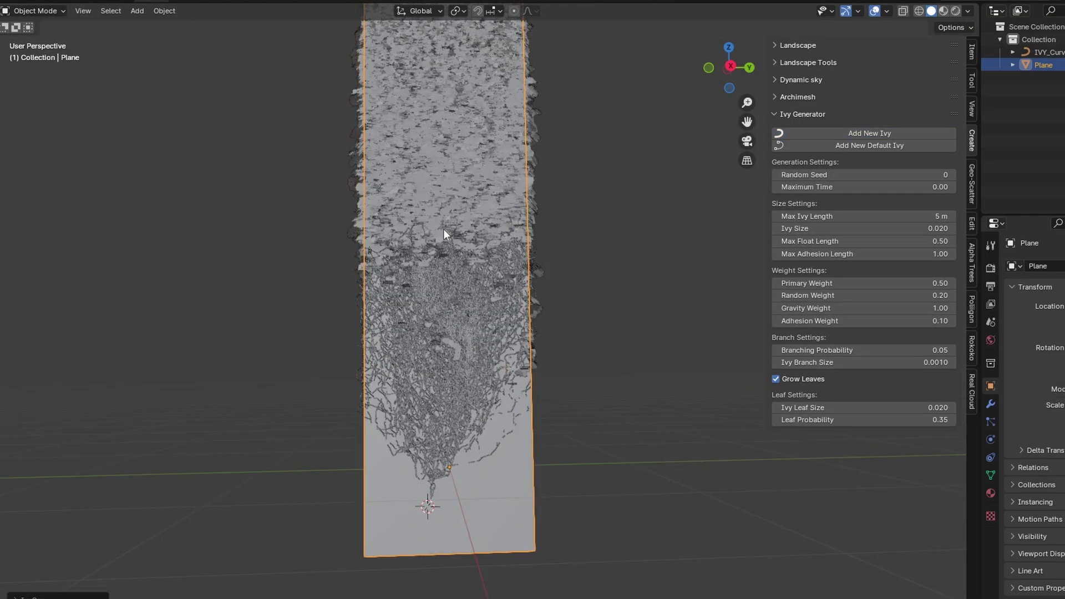
middle_drag(444, 229, 464, 274)
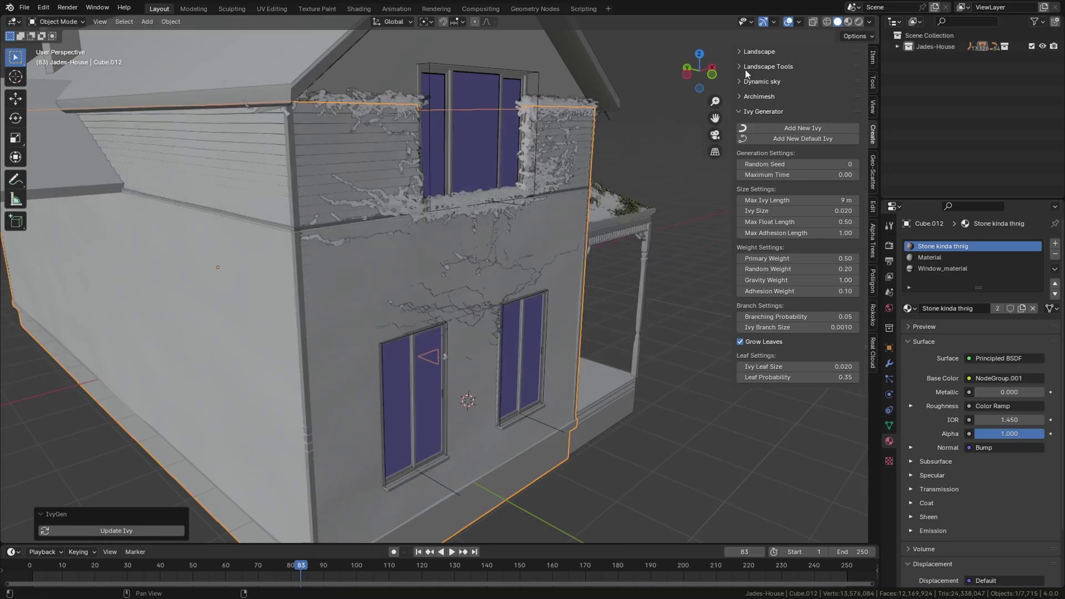
Set the Max Ivy Length to 9 m for the ivy on the house
scroll(610, 178, up, 3)
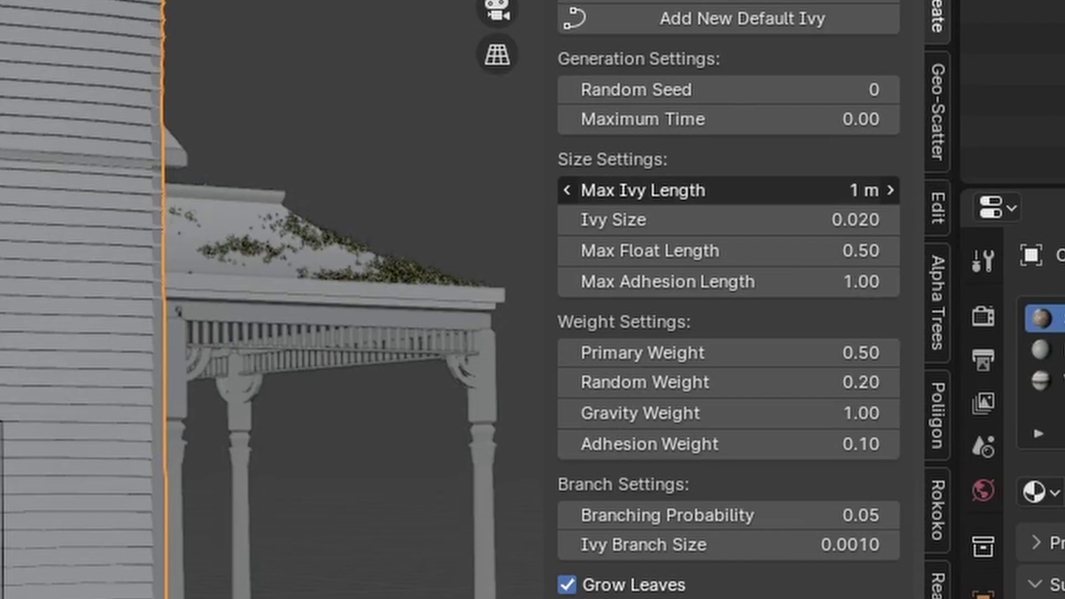
drag(830, 200, 838, 199)
click(830, 198)
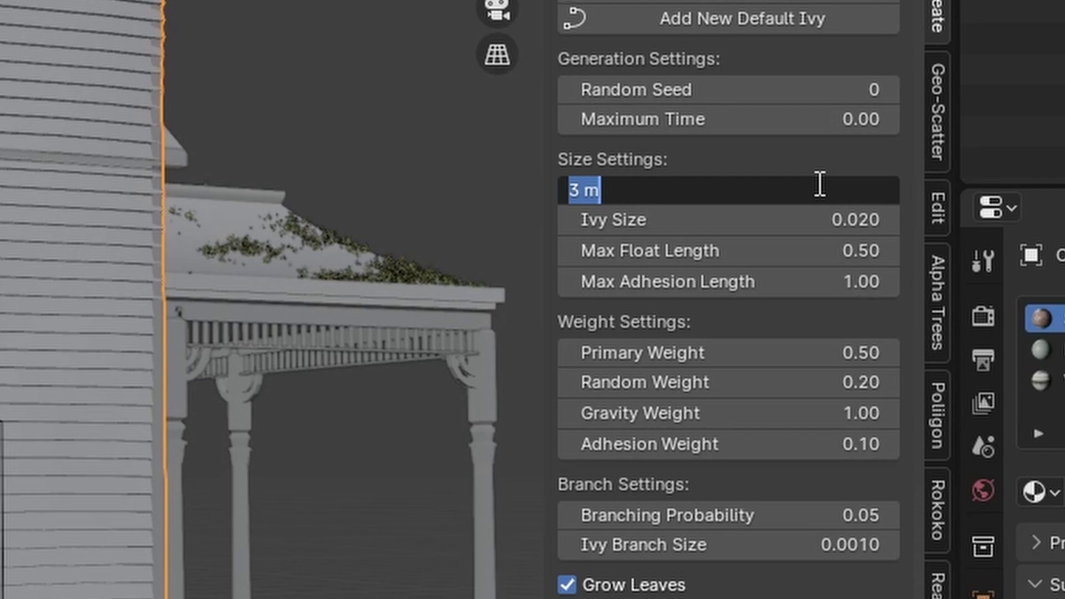
text(9)
key(Return)
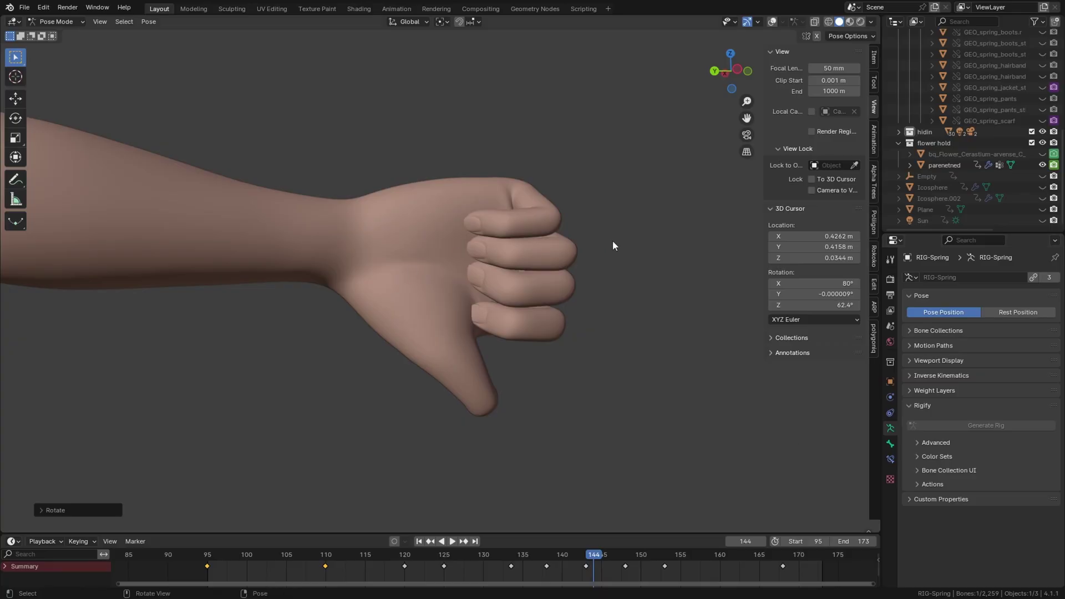
middle_drag(614, 237, 638, 325)
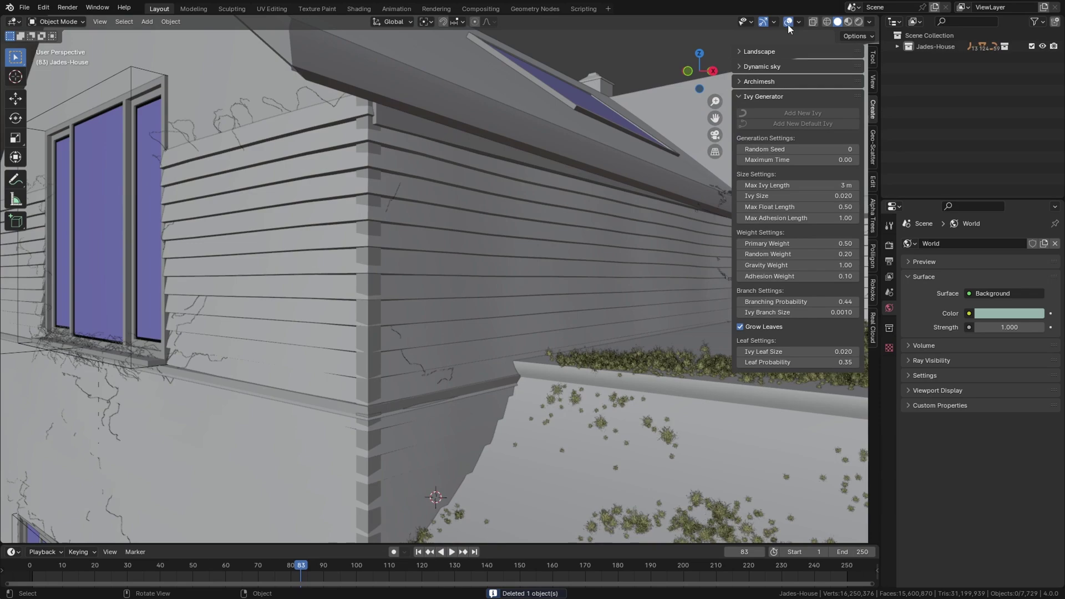
Move the new white ivy leaves beneath the roof edge along global X and reposition them against the house wall
click(450, 424)
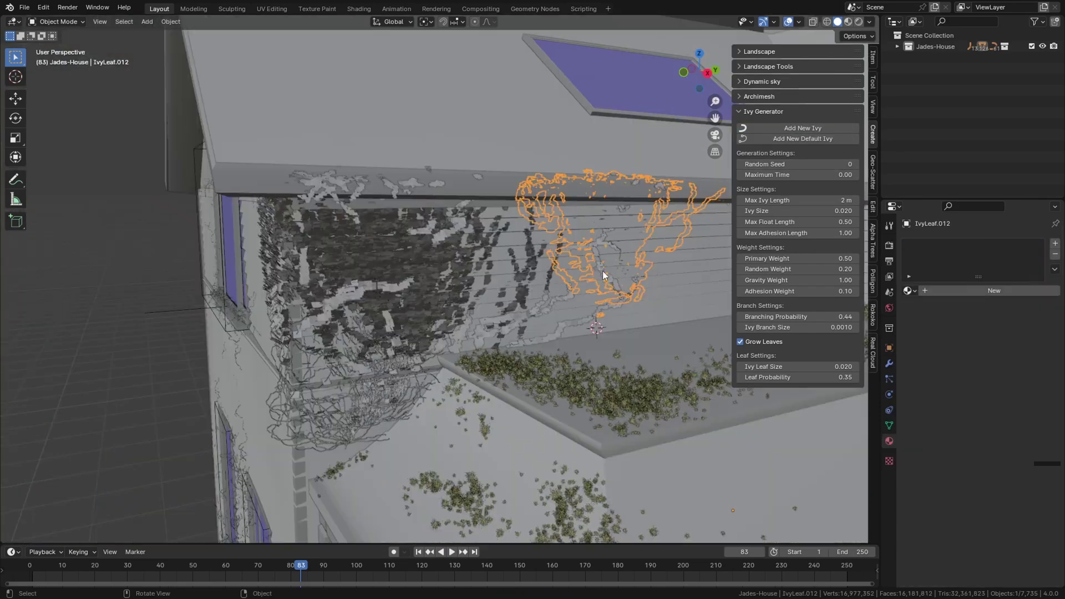
key(g)
key(x)
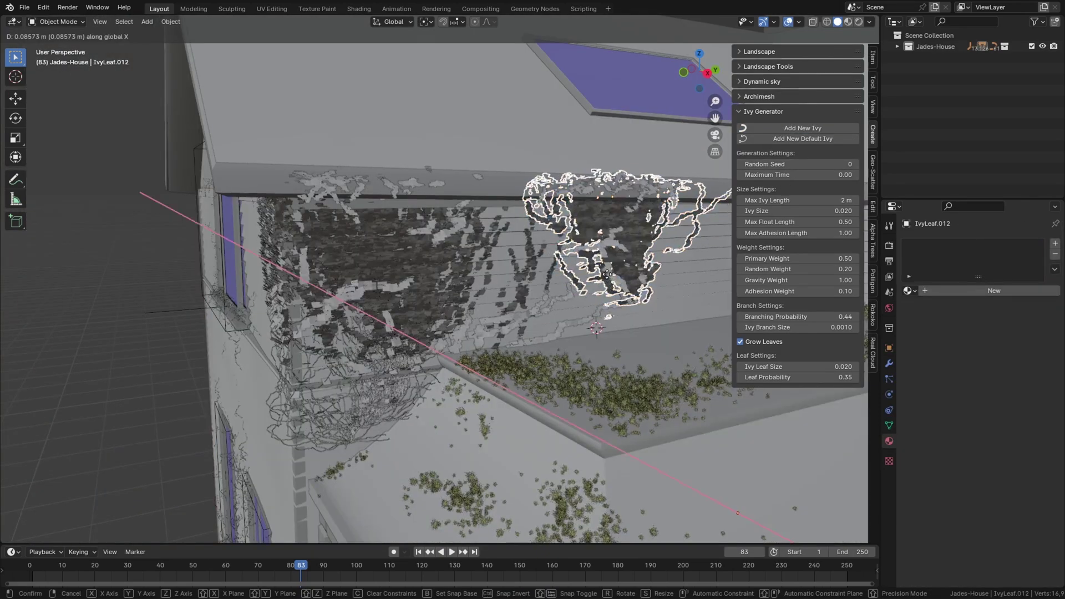
click(607, 273)
middle_drag(608, 273, 561, 322)
key(g)
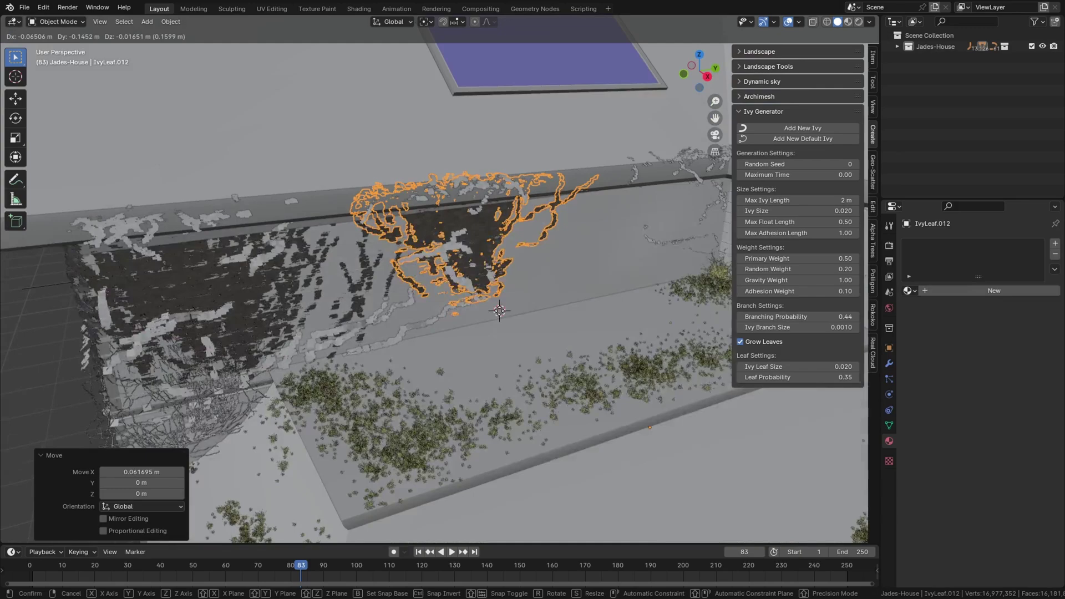
key(Return)
Spread linked duplicates of the ivy leaves along the siding below the skylight, offsetting one about 0.59 m along Y
middle_drag(508, 290, 549, 347)
key(Delete)
key(g)
key(x)
key(y)
click(594, 344)
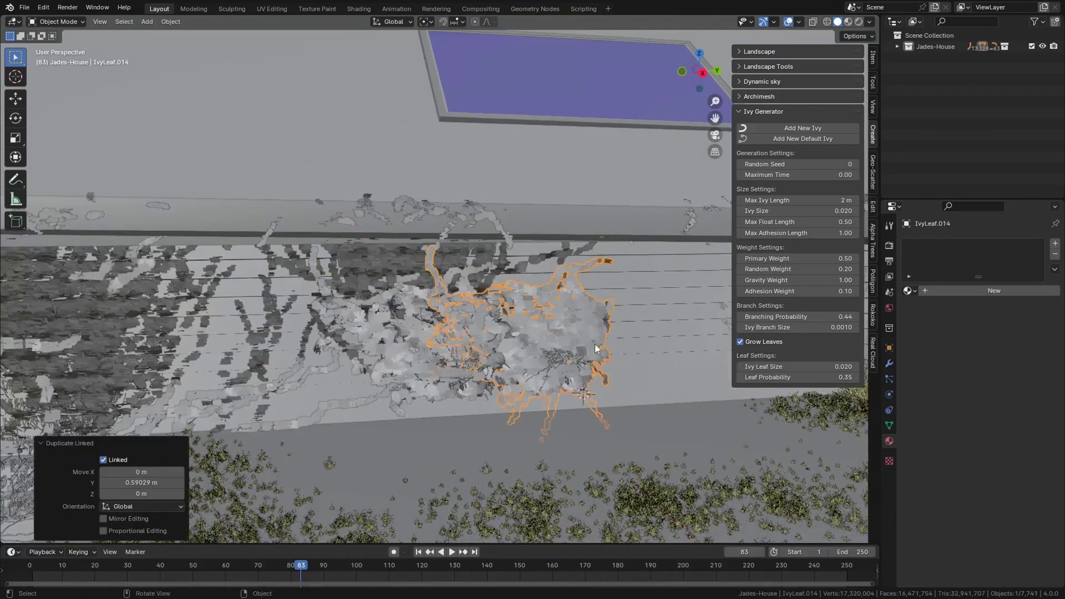
key(g)
key(y)
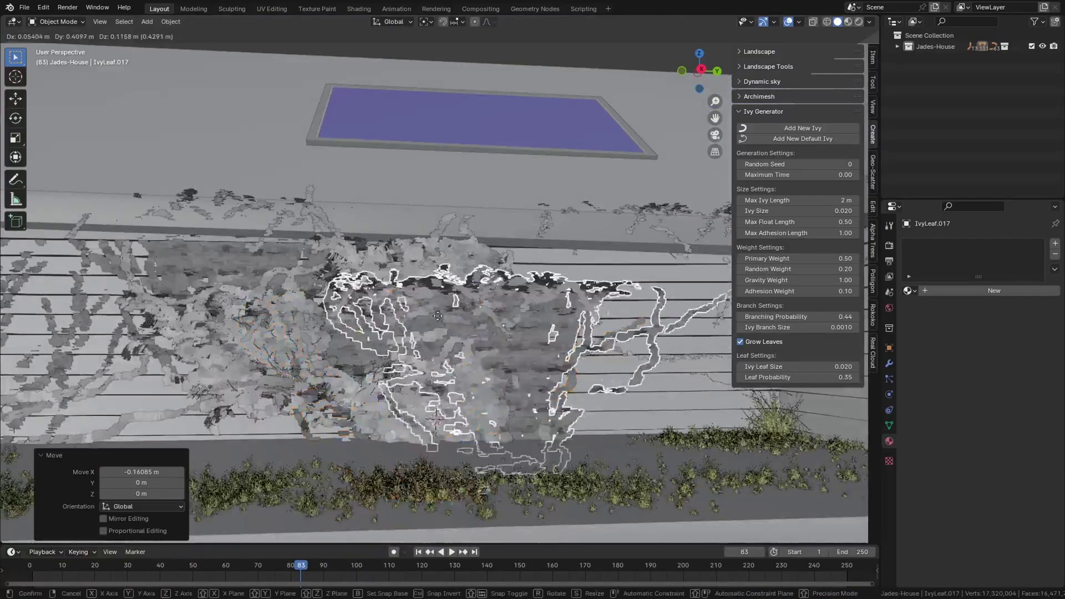
Examine the transparent leaf planes and the dense network of ivy branch curves with the house hidden
click(882, 135)
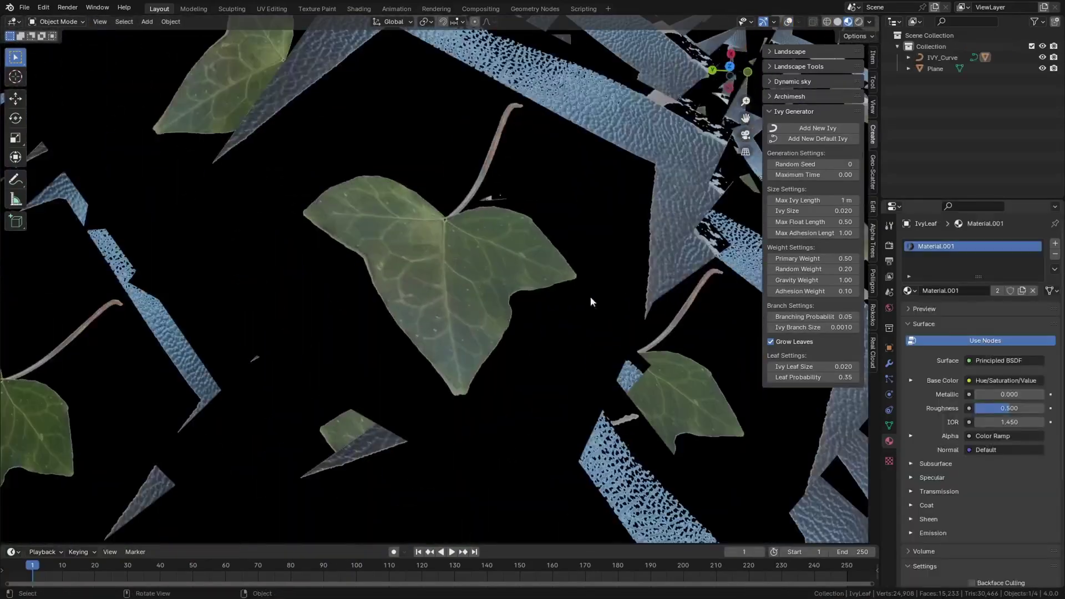
scroll(818, 437, down, 20)
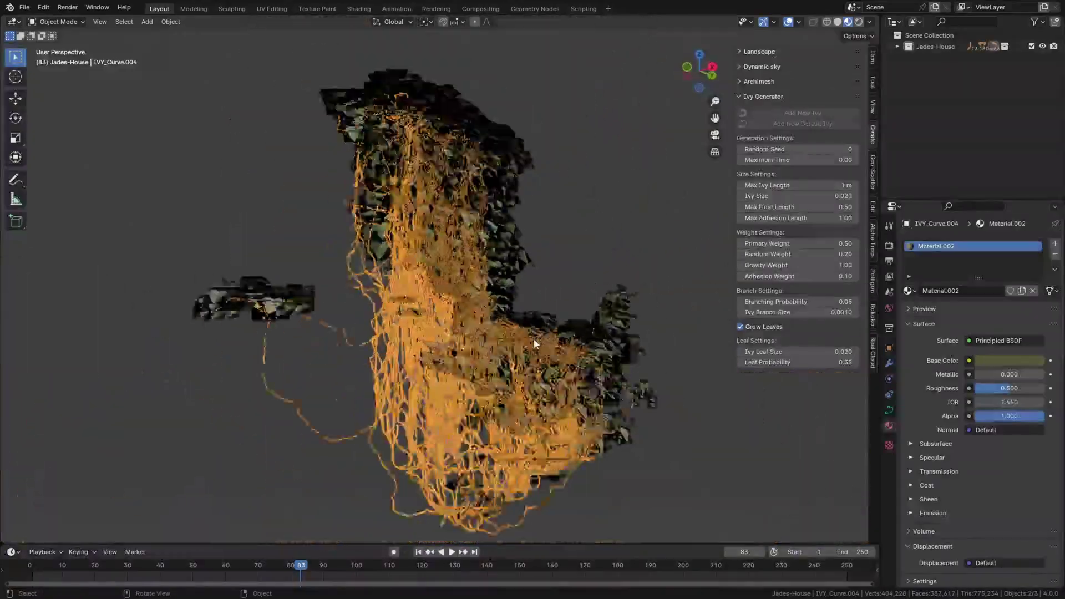
middle_drag(534, 344, 321, 249)
scroll(472, 300, up, 5)
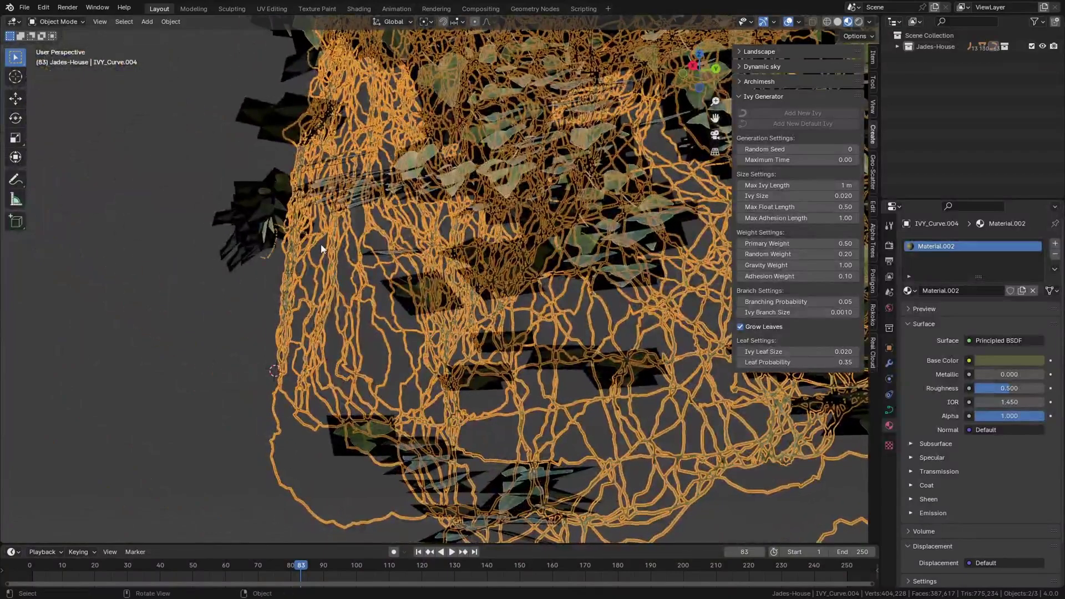
click(271, 308)
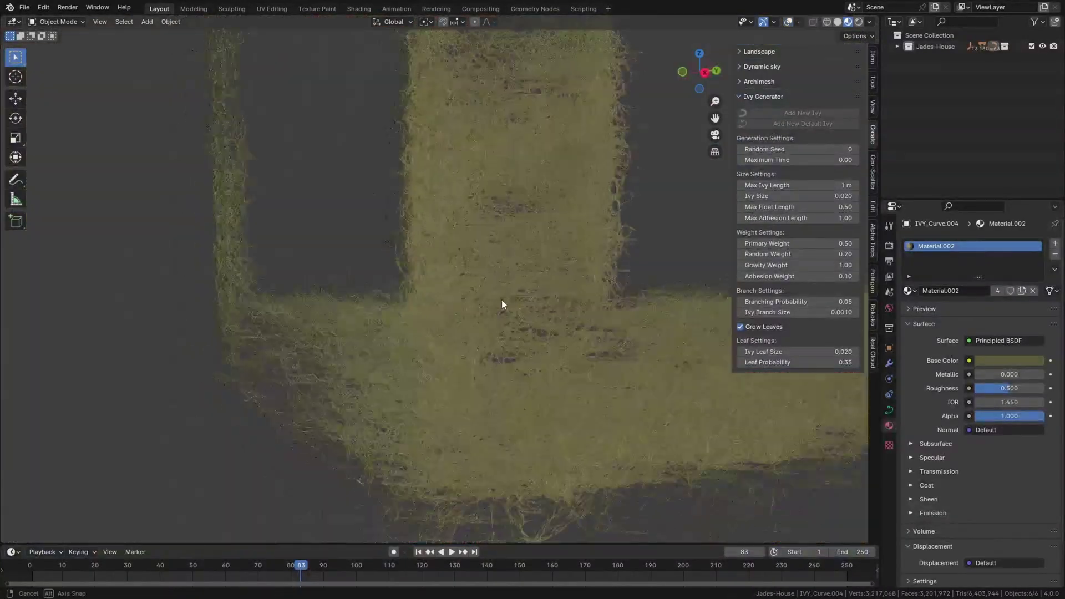
middle_drag(501, 300, 592, 356)
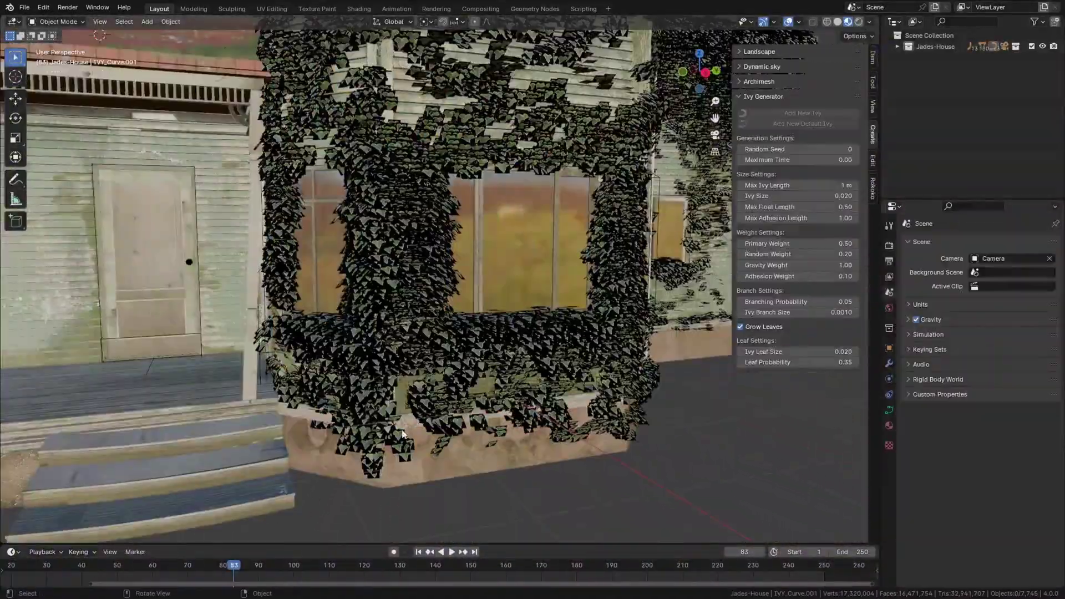
Try to delete the ivy branch curve around the lower bay window
click(407, 422)
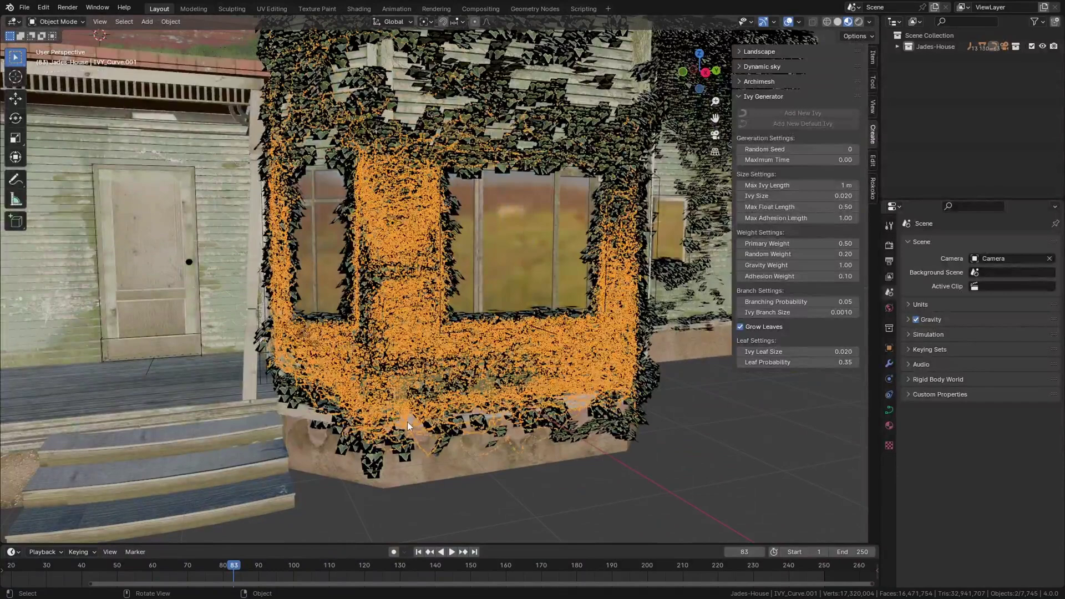
key(x)
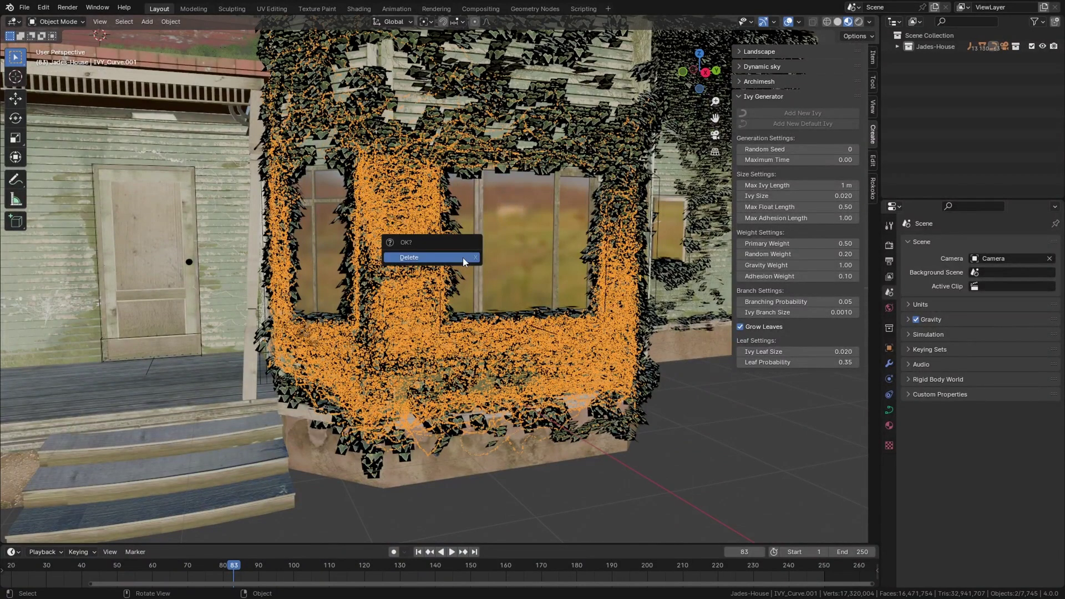
click(463, 257)
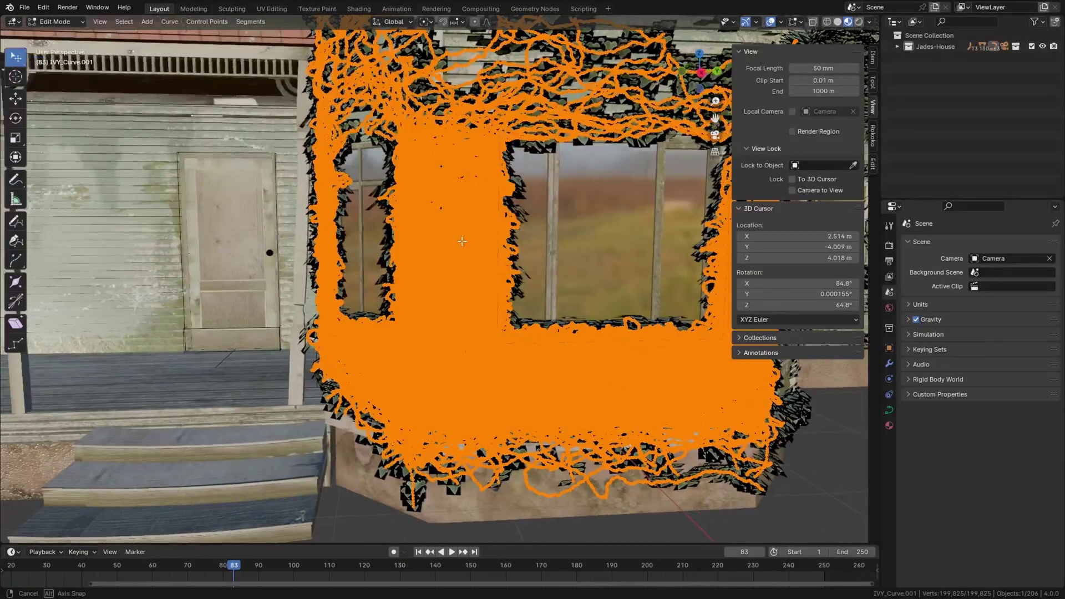
Circle-select the ivy curve's control points around the lower bay window, including the leftover edge clusters, and delete their vertices
key(c)
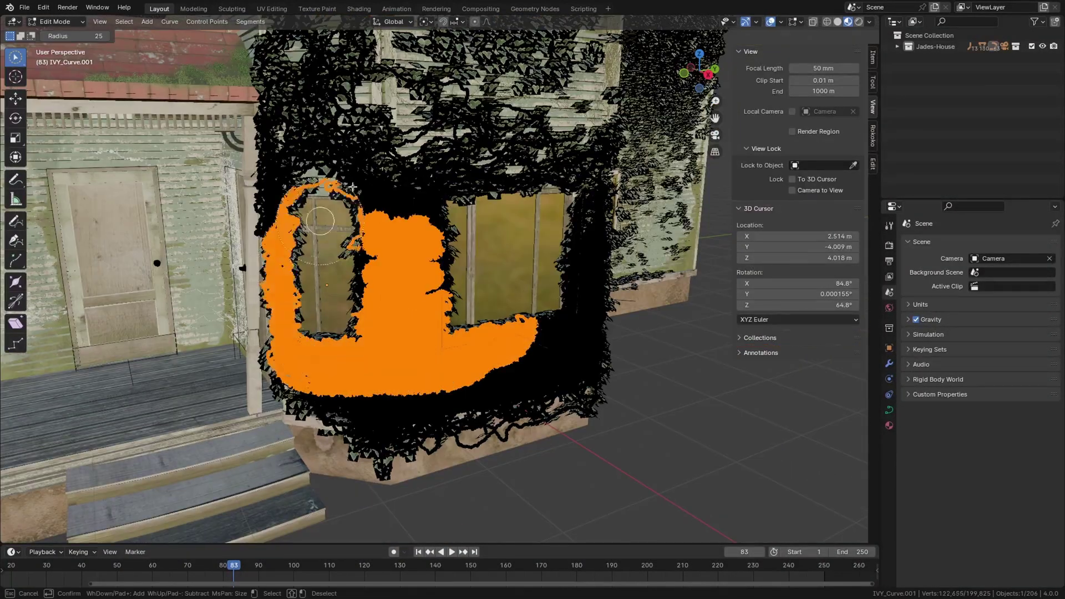
mouse_move(422, 221)
mouse_down()
mouse_move(555, 183)
mouse_move(423, 210)
mouse_up()
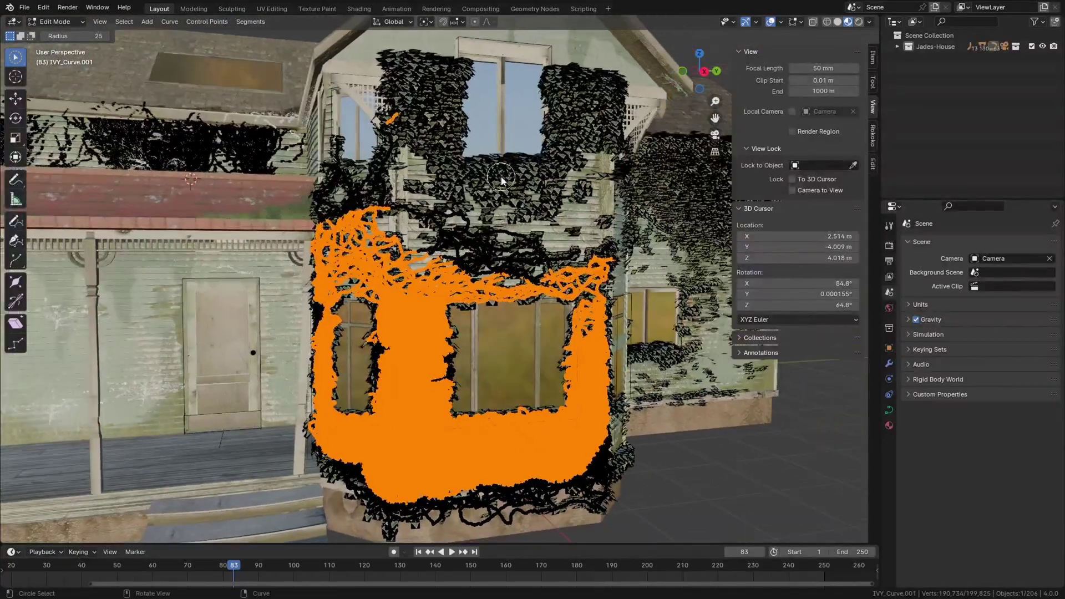
click(470, 177)
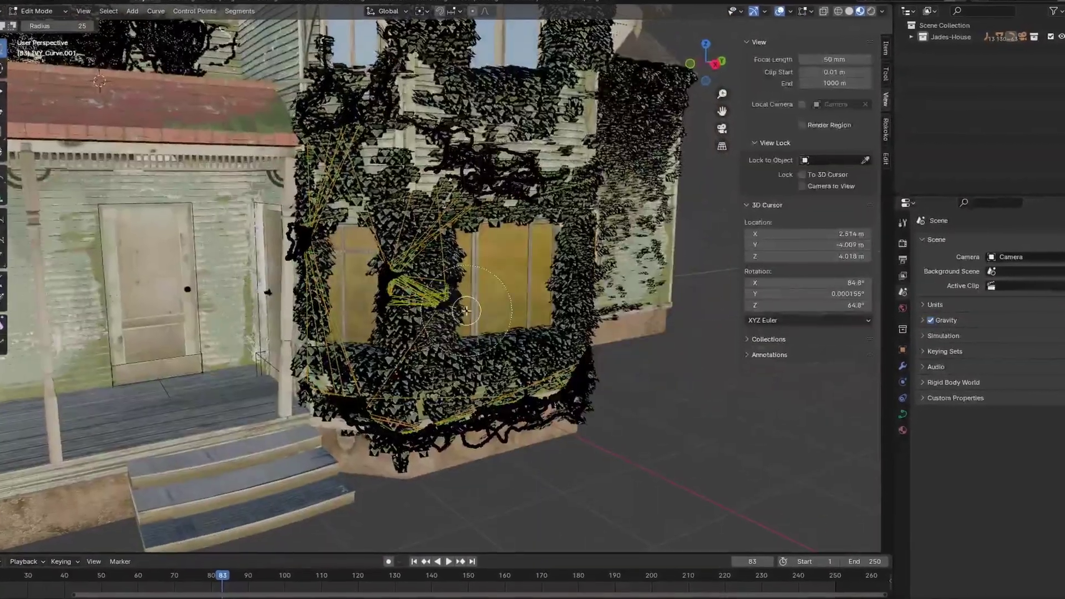
drag(383, 280, 449, 292)
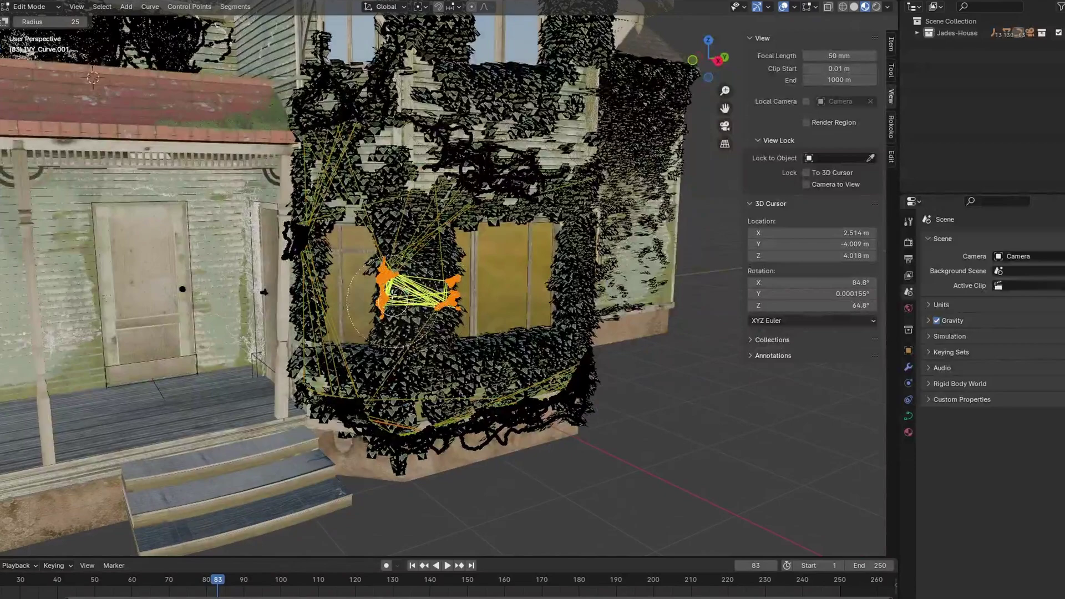
mouse_move(322, 317)
mouse_down()
mouse_move(291, 239)
mouse_move(299, 333)
mouse_move(335, 410)
mouse_up()
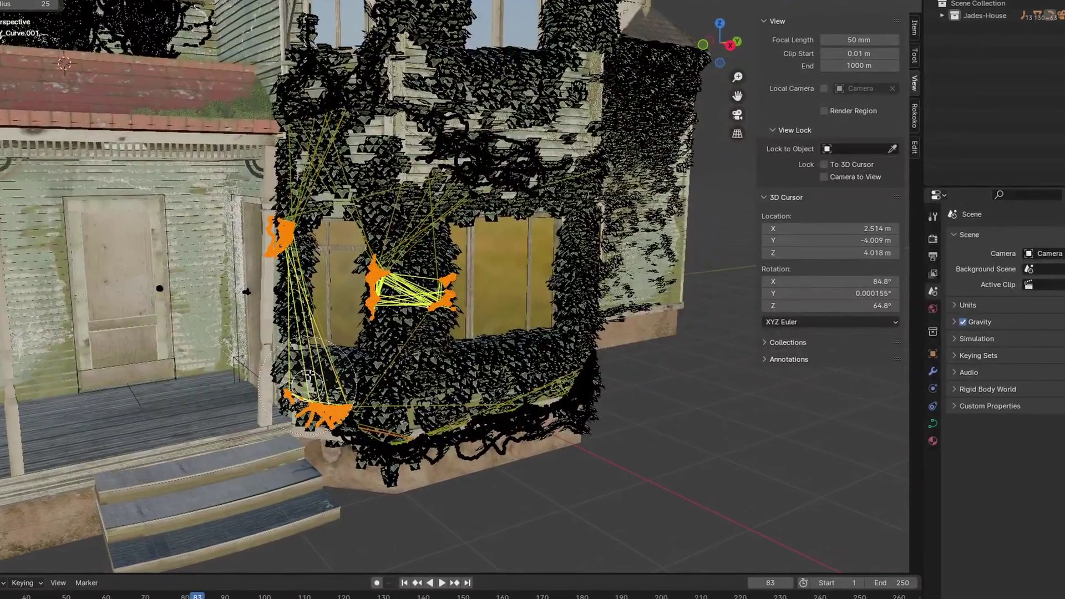
key(x)
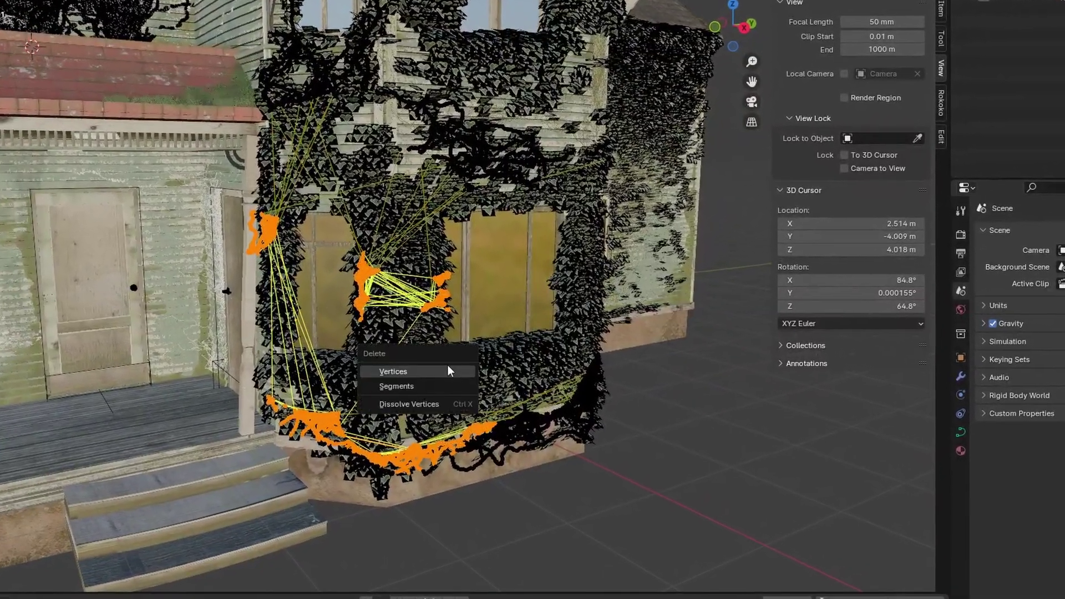
click(445, 368)
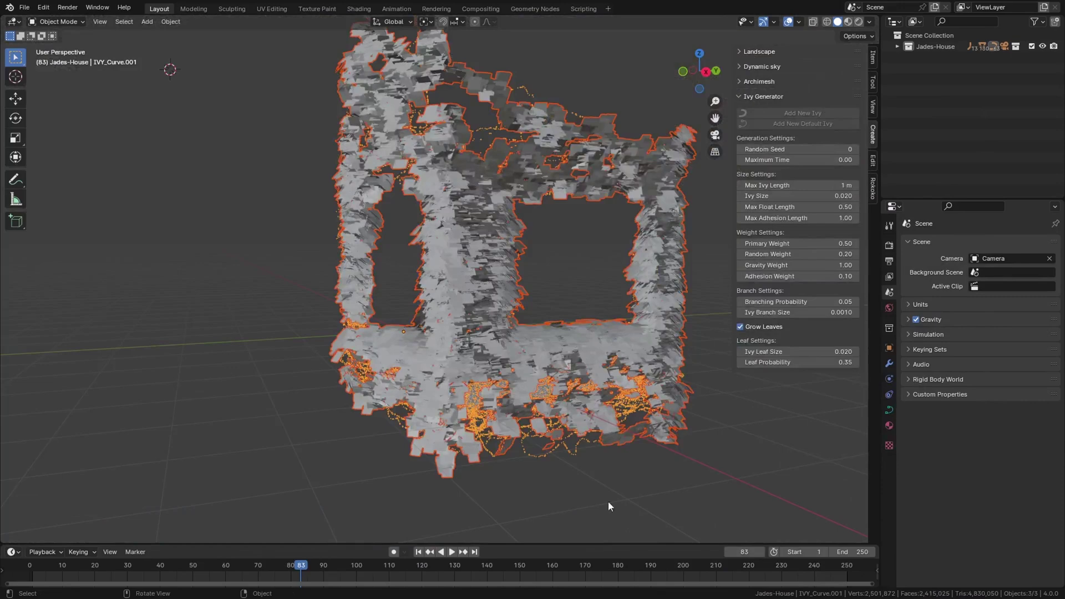
Convert the isolated bay window ivy branch curve to a mesh and open that mesh for editing
key(alt+a)
middle_drag(566, 261, 490, 410)
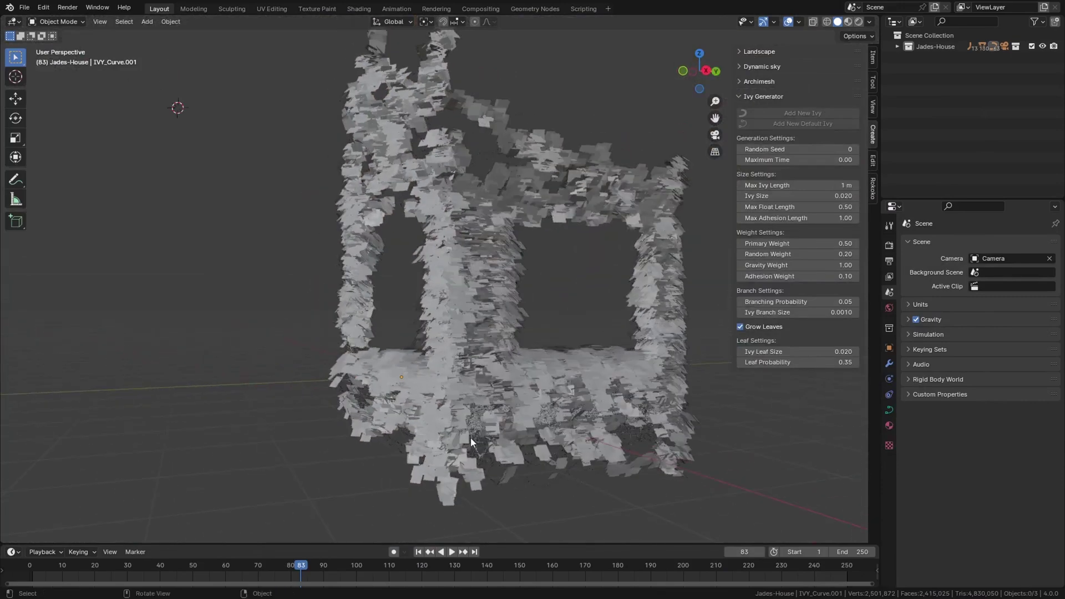
key(a)
middle_drag(493, 360, 472, 260)
key(F3)
text(c)
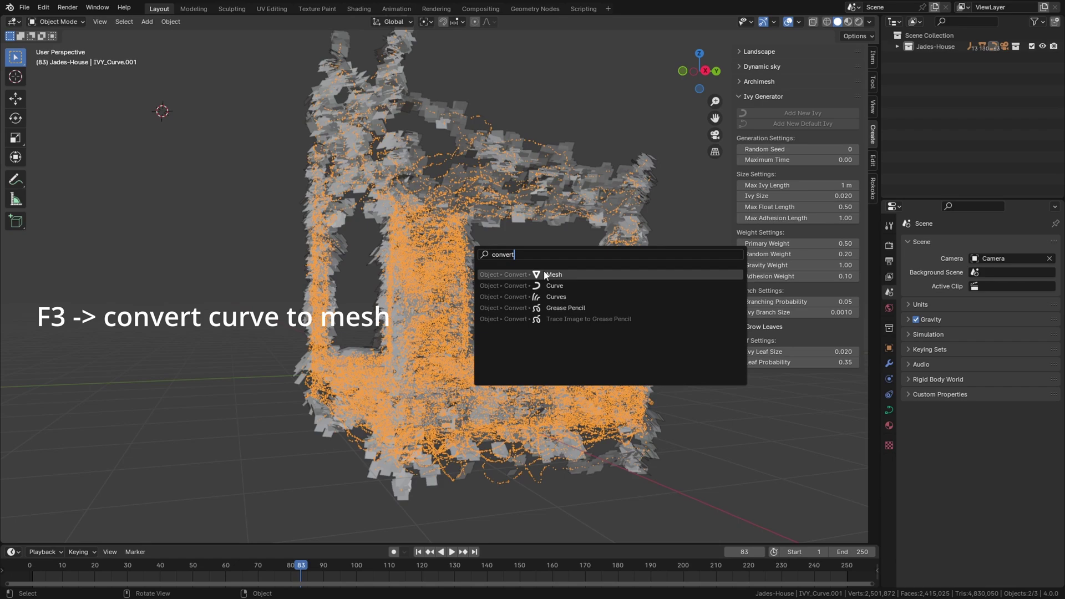
text(onvert)
click(546, 275)
key(Tab)
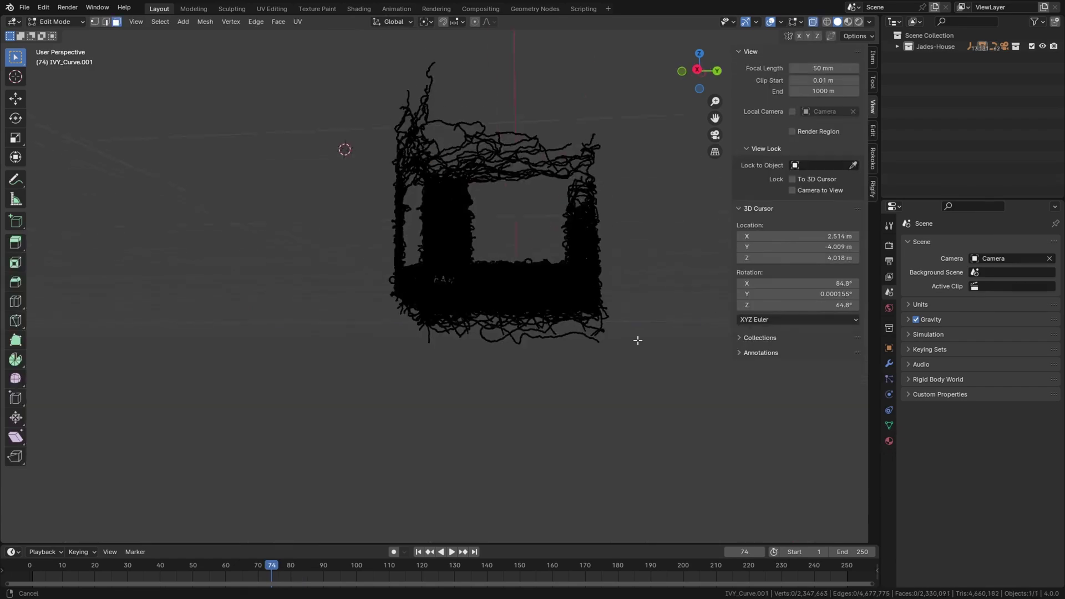
scroll(666, 278, up, 10)
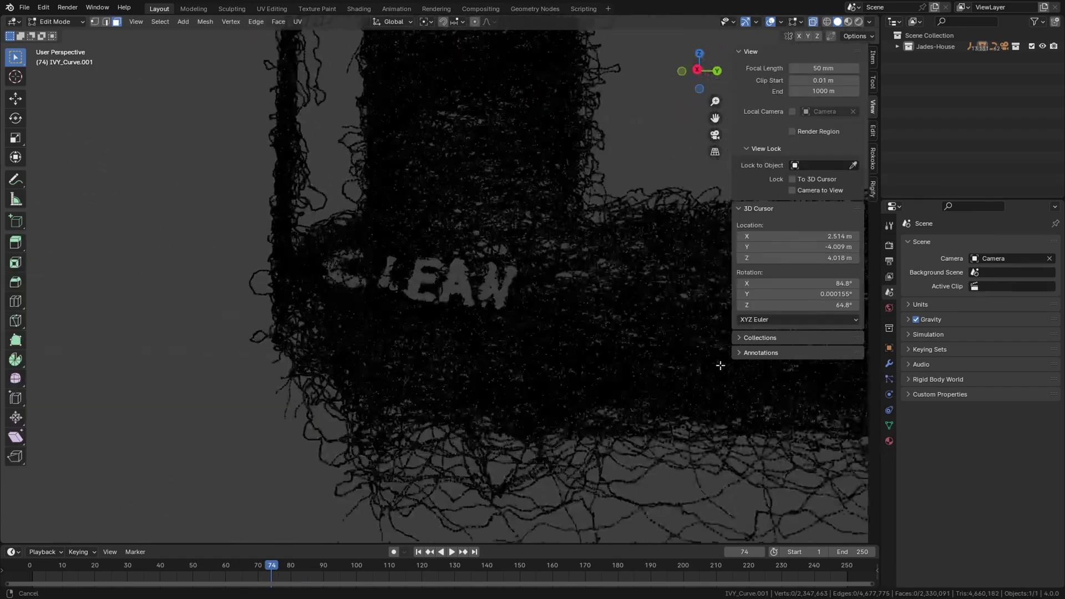
scroll(725, 333, up, 4)
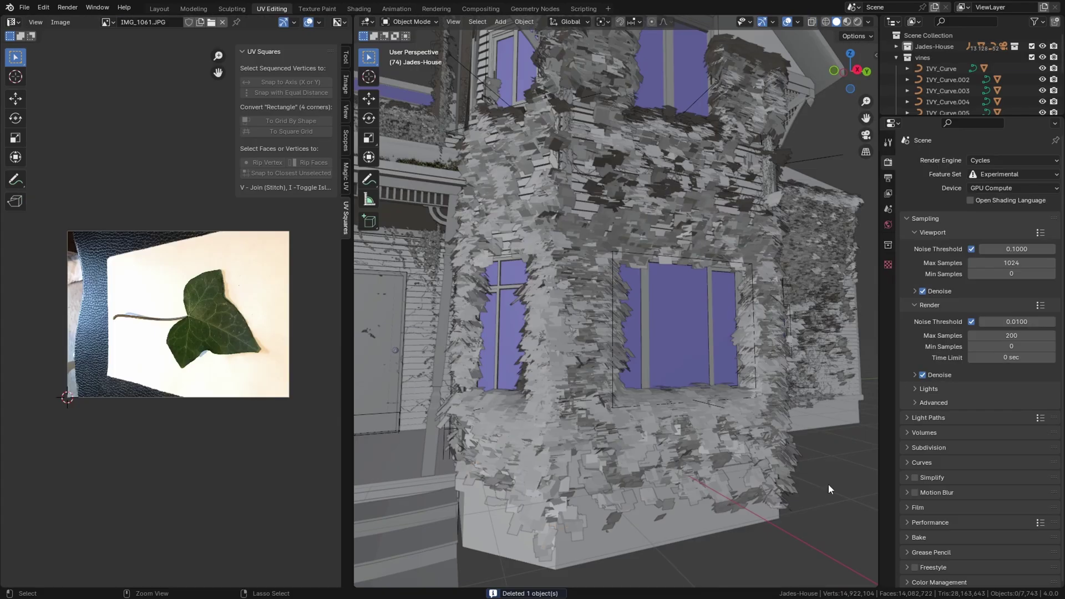
Delete the ivy branch object IVY_Curve.001 from the bay window
click(828, 484)
key(Delete)
click(573, 483)
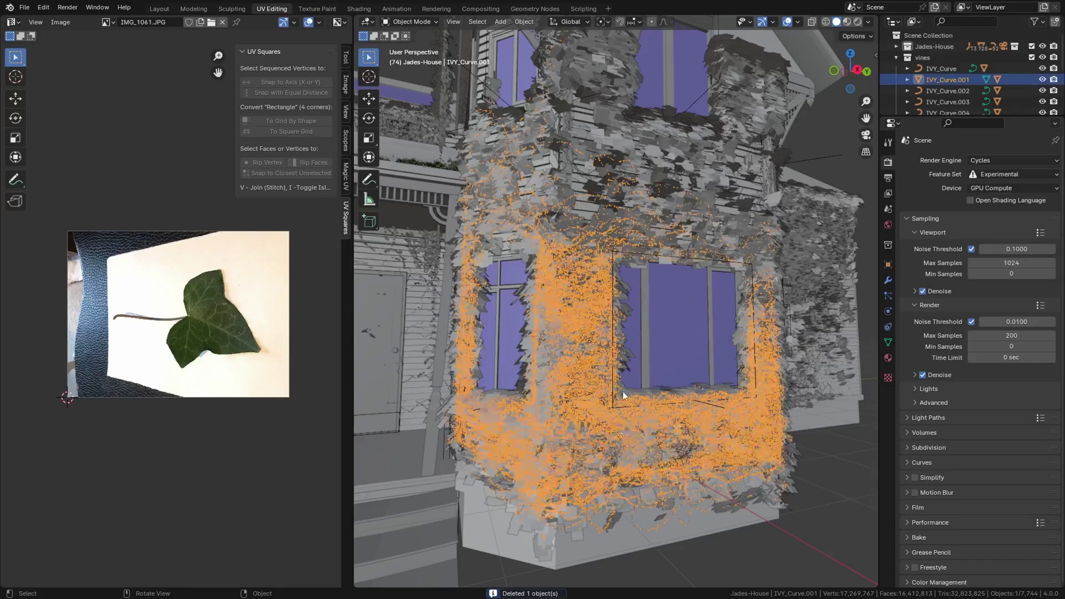
click(598, 265)
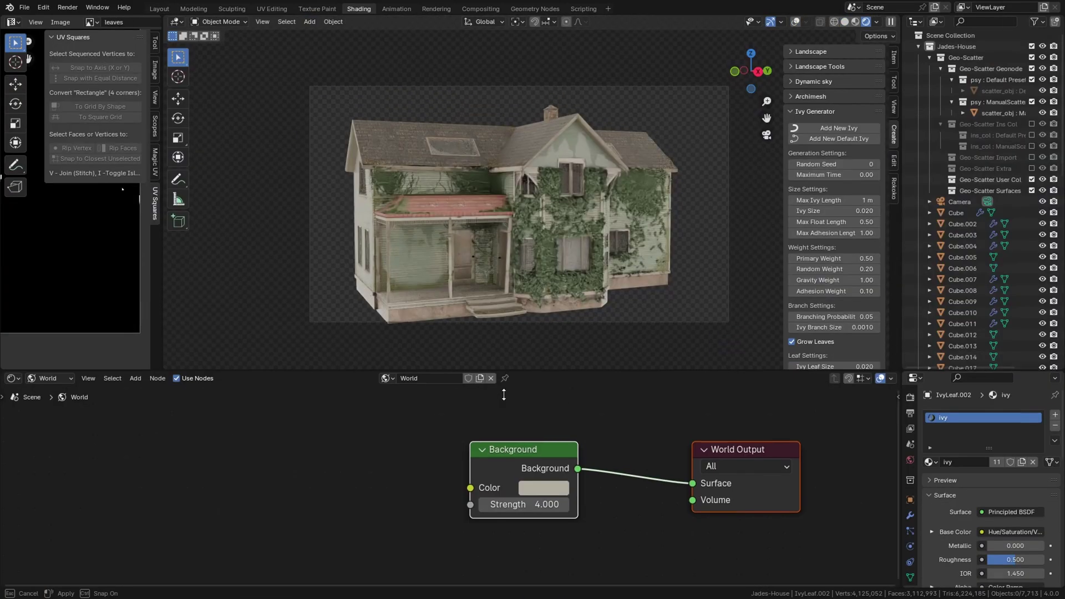
Grow new ivy over the broken glass-grid plane
mouse_move(604, 248)
middle_down()
mouse_move(558, 248)
mouse_move(601, 255)
middle_up()
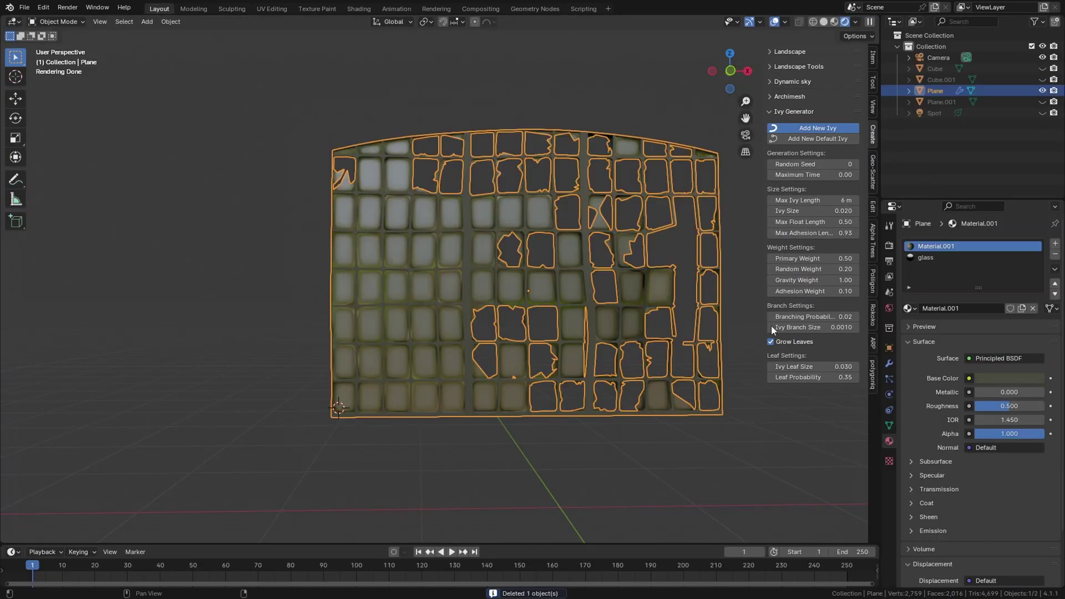
click(774, 423)
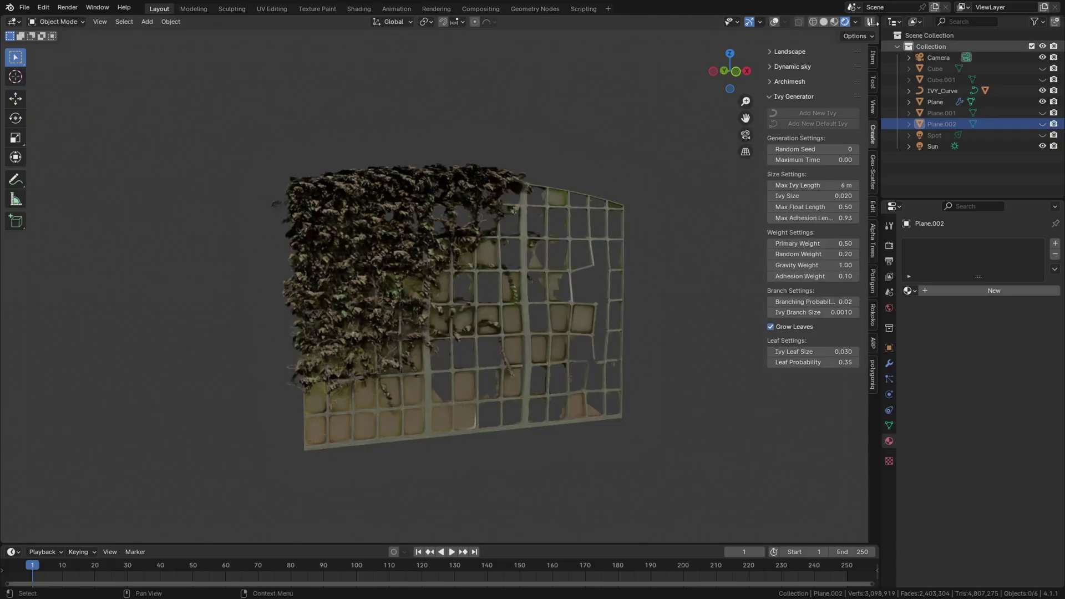
click(603, 232)
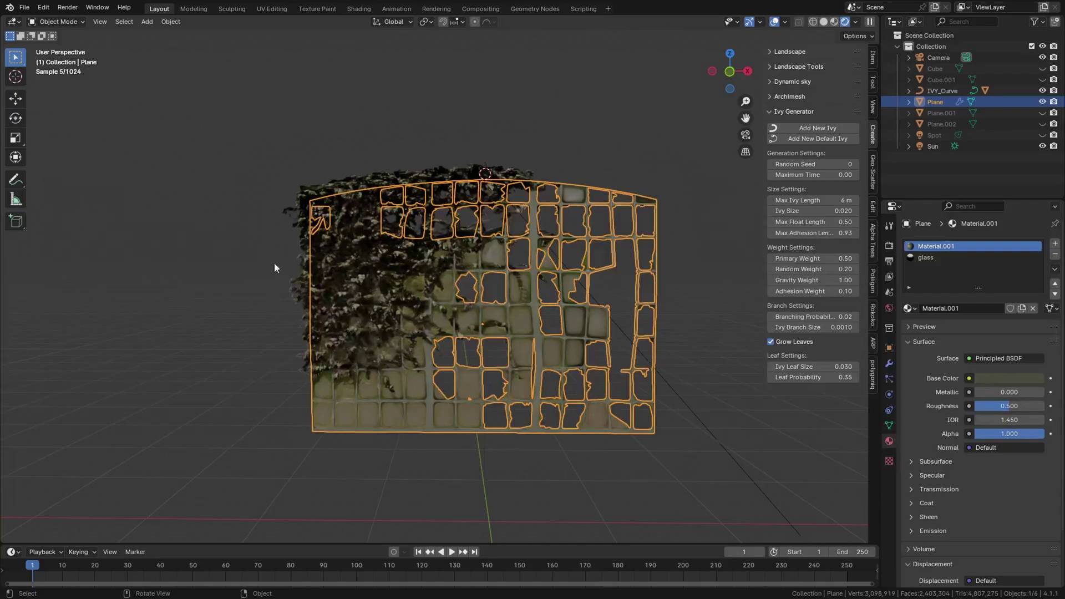
click(277, 250)
middle_drag(277, 250, 220, 255)
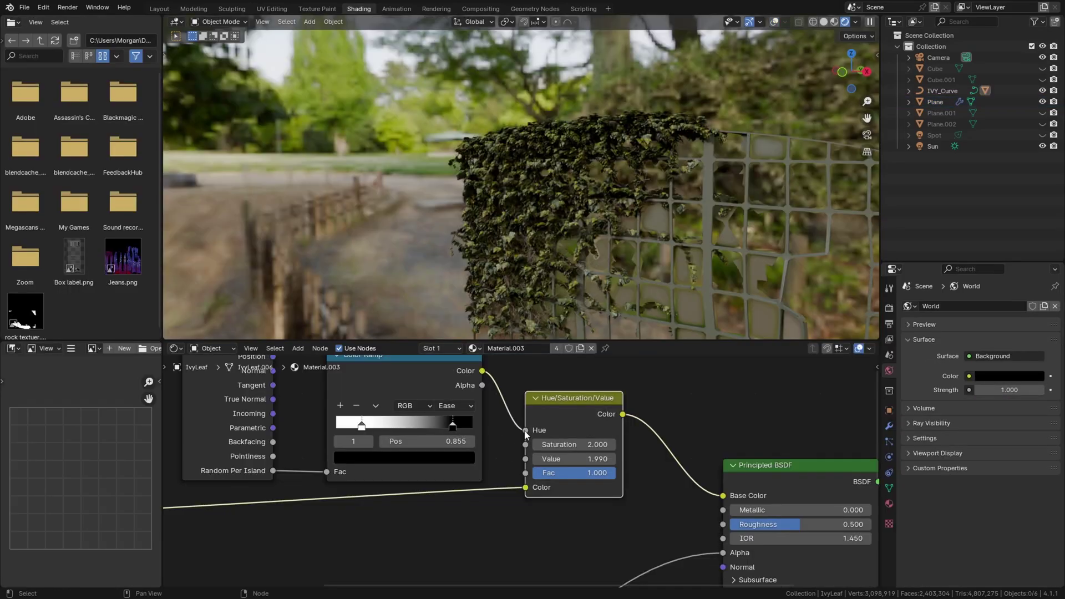
Try driving the Hue, Saturation and Value inputs of the leaf material's Hue/Saturation/Value node from the Color Ramp
drag(571, 430, 528, 434)
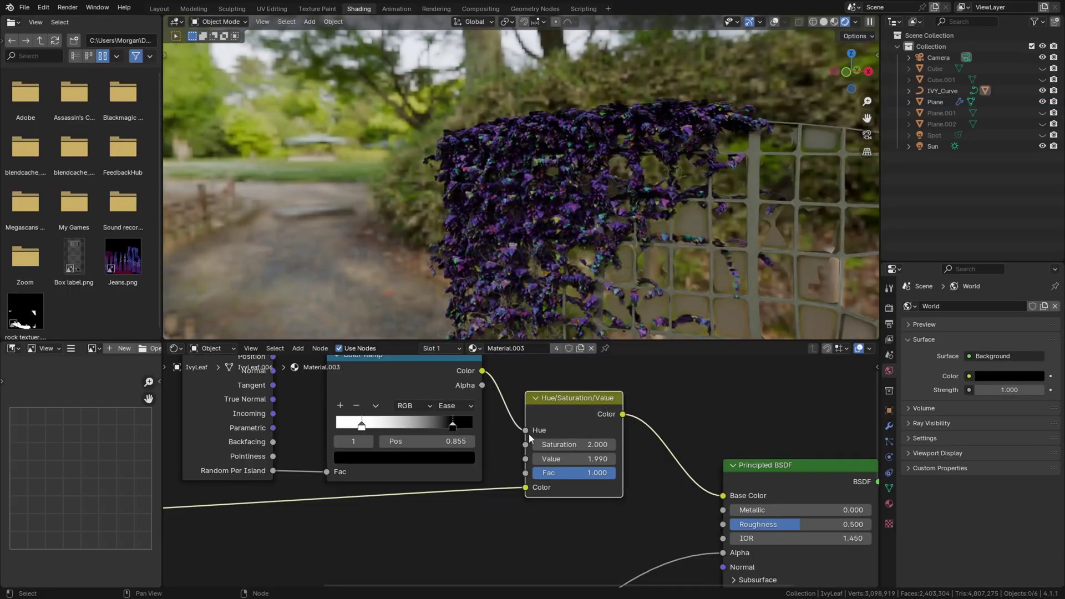
key(ctrl+z)
middle_drag(563, 279, 533, 280)
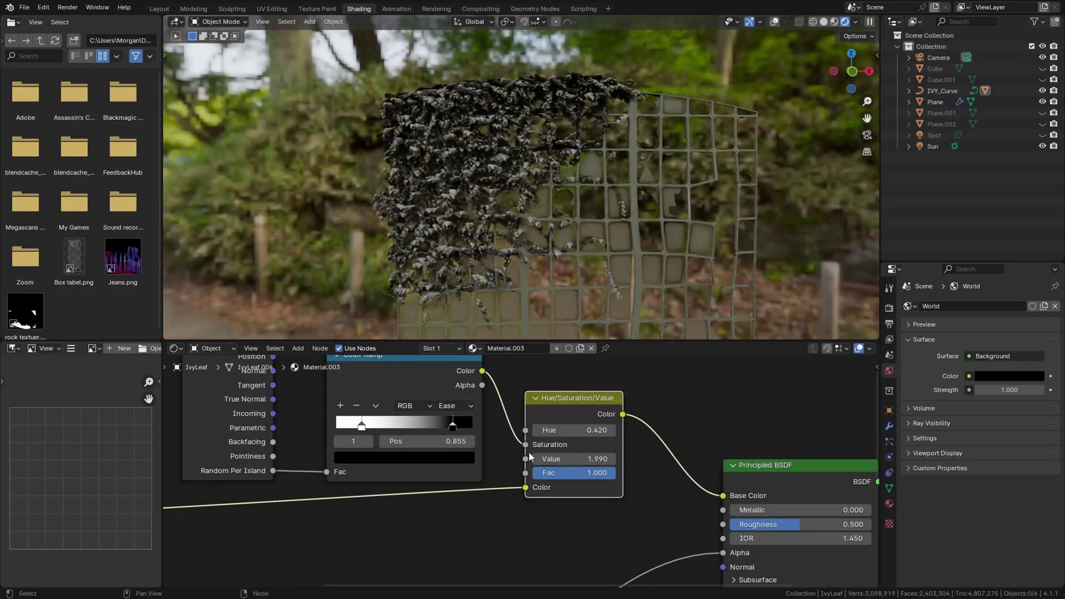
drag(526, 445, 527, 461)
Enlarge the 3D viewport and connect the Color Ramp's Color output to the leaf material's Hue/Saturation/Value node at Fac
drag(166, 20, 83, 66)
click(663, 141)
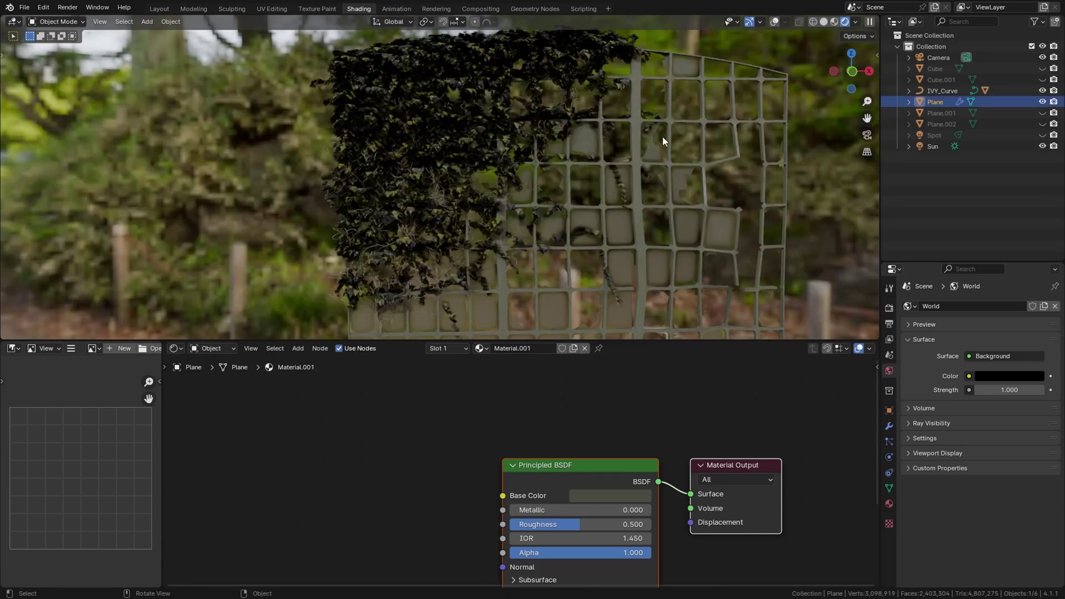
click(623, 152)
drag(527, 473, 526, 472)
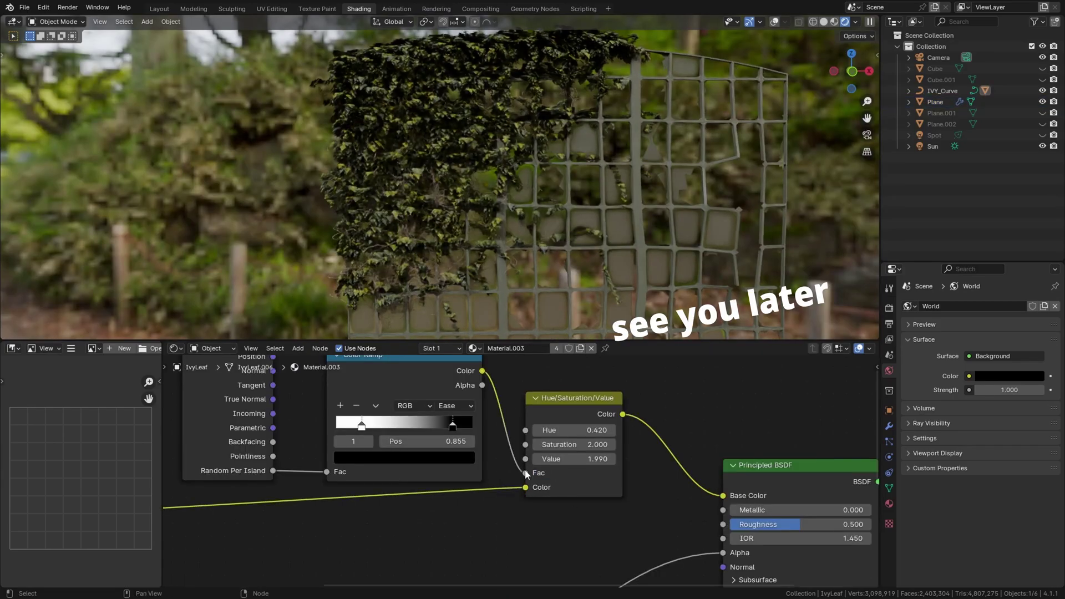